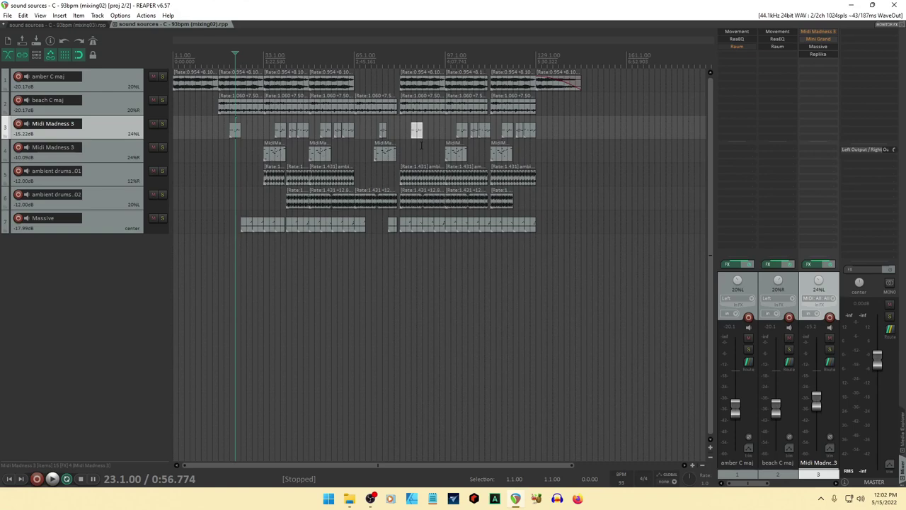
Step: Move mixing03 after mixing02, fit the twelve tracks, and widen the track panel to show faders
{"action": "left_click", "coordinate": [82, 25]}
{"action": "left_click_drag", "start_coordinate": [237, 25], "coordinate": [237, 25]}
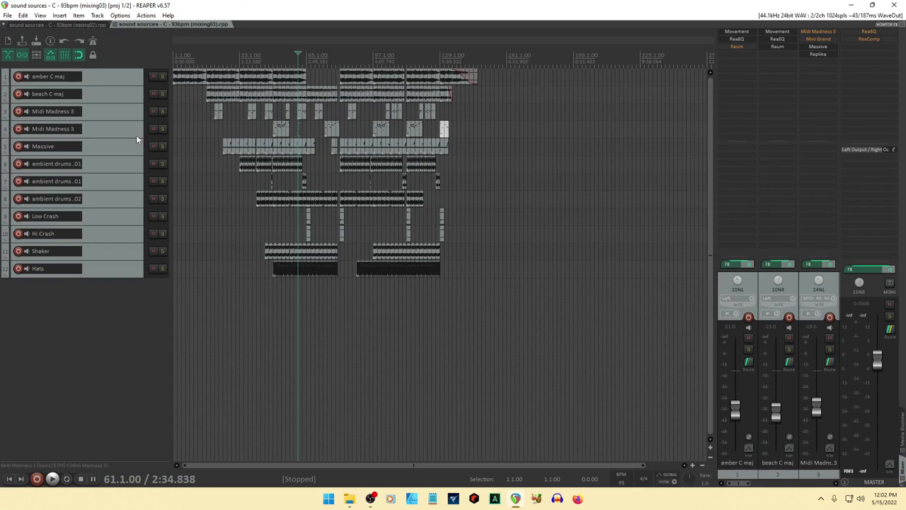
{"action": "scroll", "coordinate": [131, 138], "scroll_direction": "up", "scroll_amount": 2}
{"action": "scroll", "coordinate": [129, 138], "scroll_direction": "down", "scroll_amount": 2}
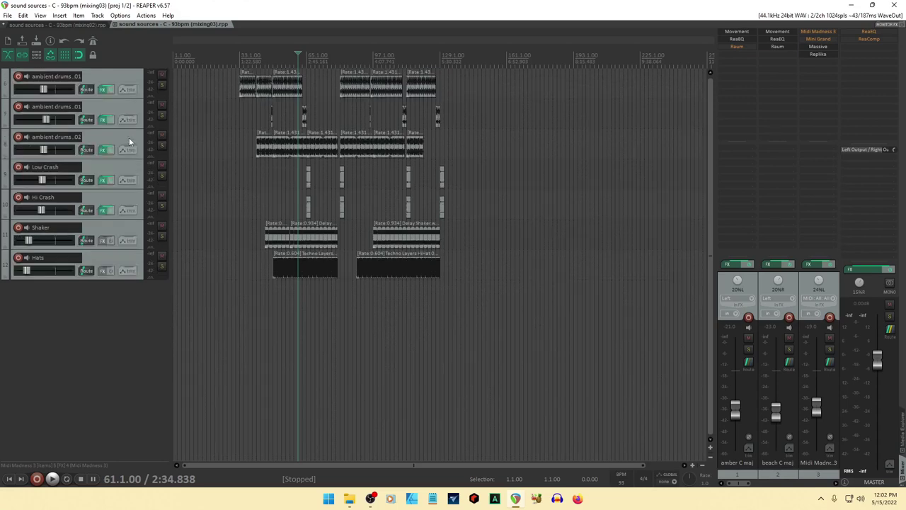
{"action": "scroll", "coordinate": [129, 138], "scroll_direction": "up", "scroll_amount": 3}
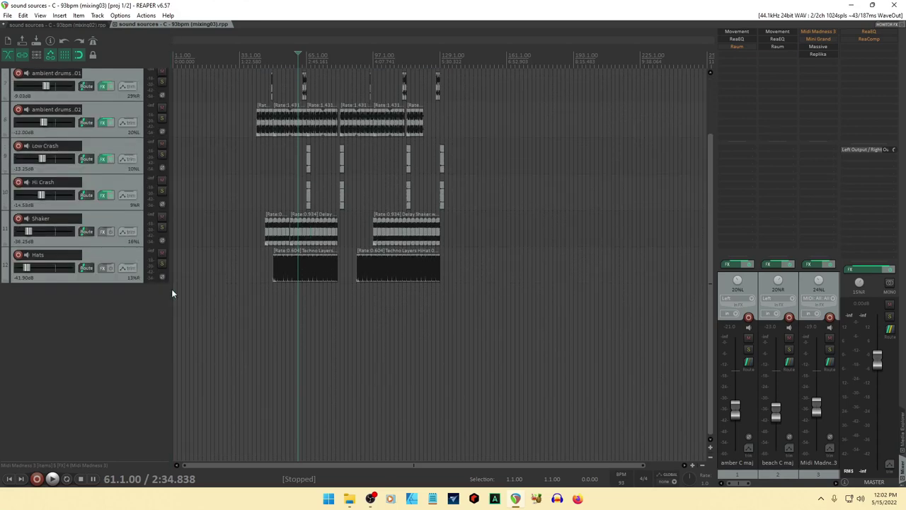
{"action": "left_click_drag", "start_coordinate": [171, 289], "coordinate": [241, 295]}
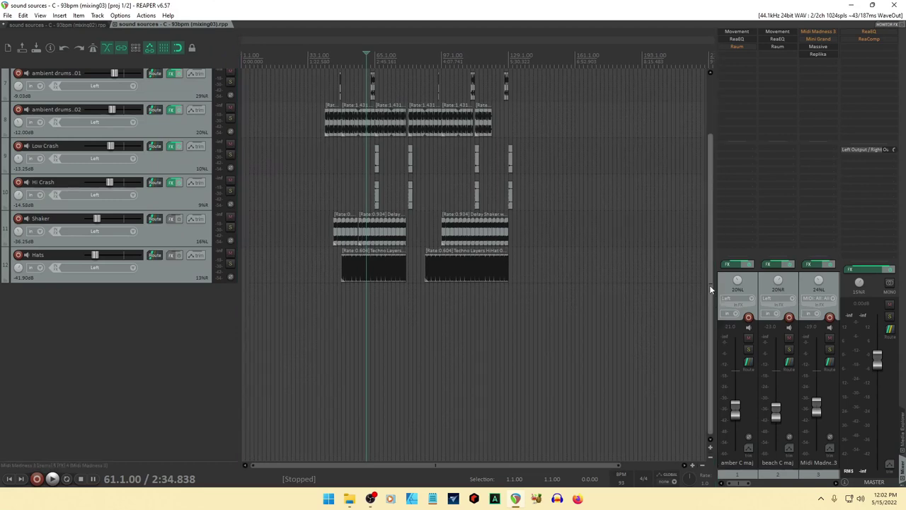
{"action": "left_click_drag", "start_coordinate": [710, 285], "coordinate": [711, 225]}
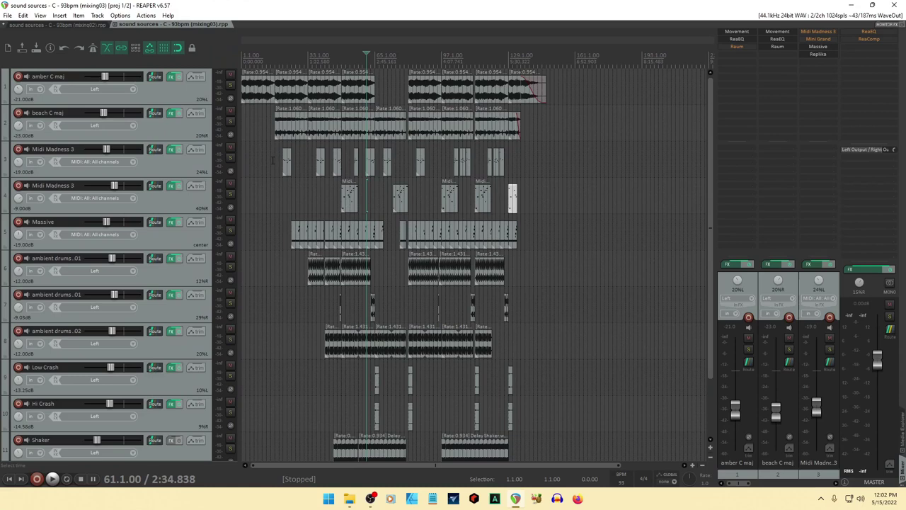
Step: Marquee-select the MIDI items across both Midi Madness 3 lanes
{"action": "left_click_drag", "start_coordinate": [273, 160], "coordinate": [588, 170]}
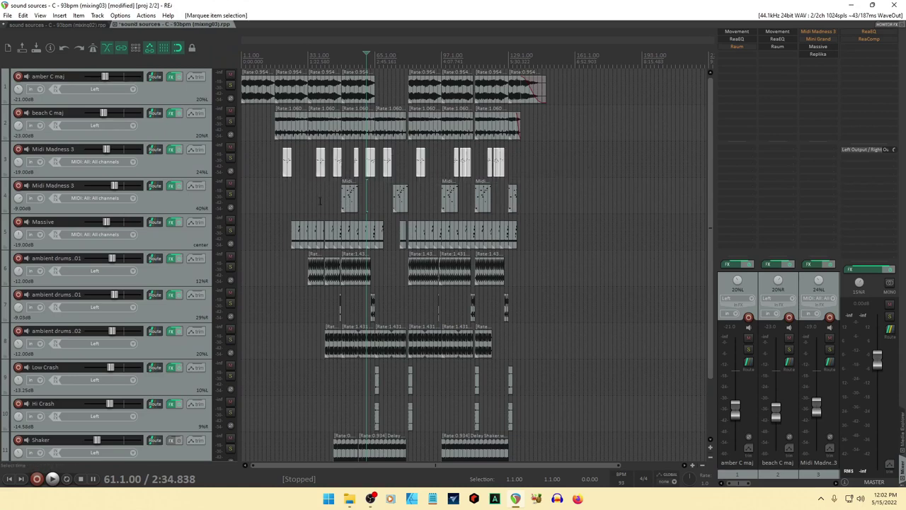
{"action": "left_click_drag", "start_coordinate": [318, 198], "coordinate": [563, 212]}
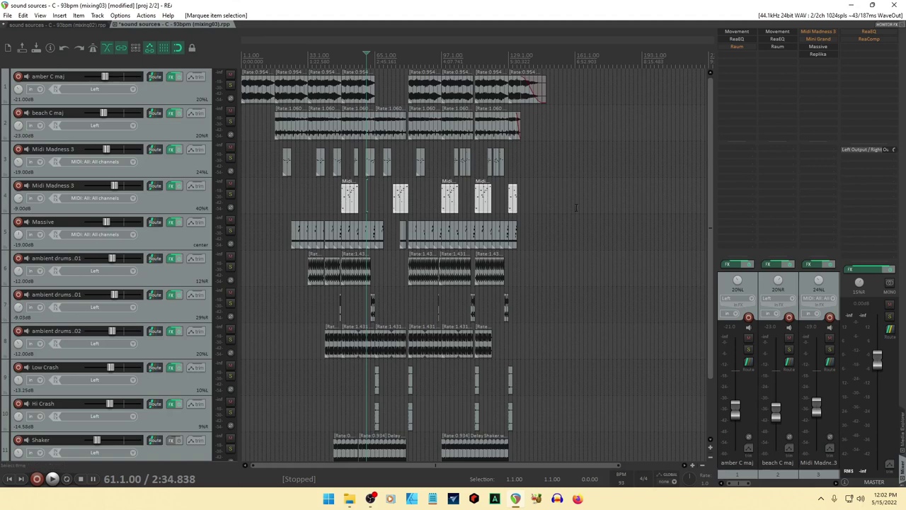
{"action": "left_click_drag", "start_coordinate": [274, 159], "coordinate": [402, 165]}
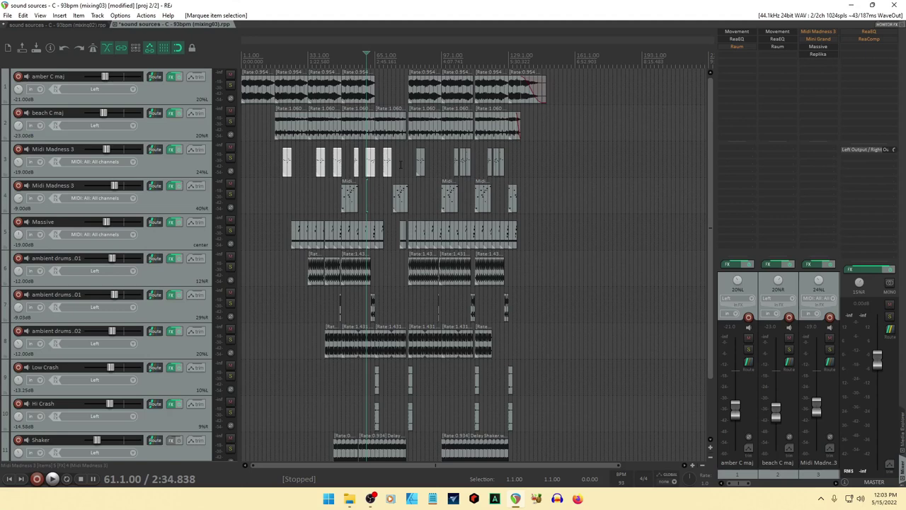
{"action": "left_click_drag", "start_coordinate": [264, 155], "coordinate": [541, 171]}
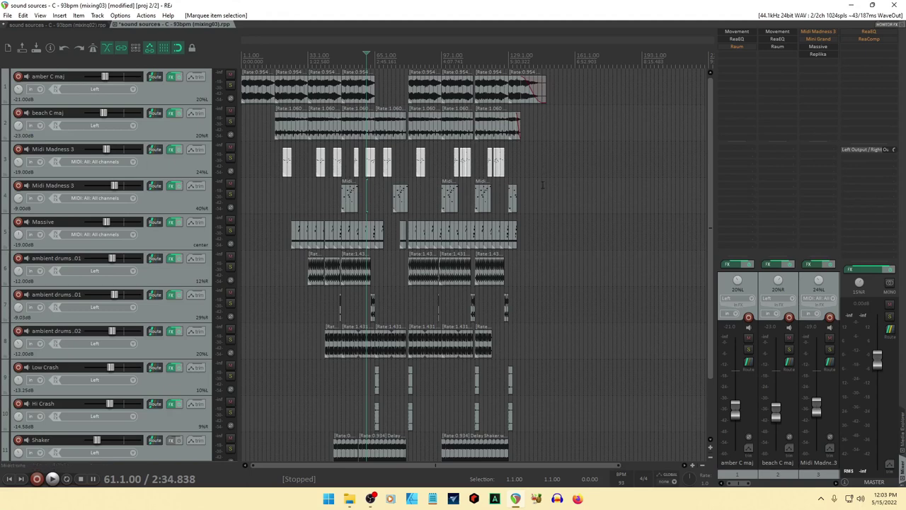
Step: Fit all tracks to the view, solo amber C maj, and play from bar 51
{"action": "key", "text": "Page_Down"}
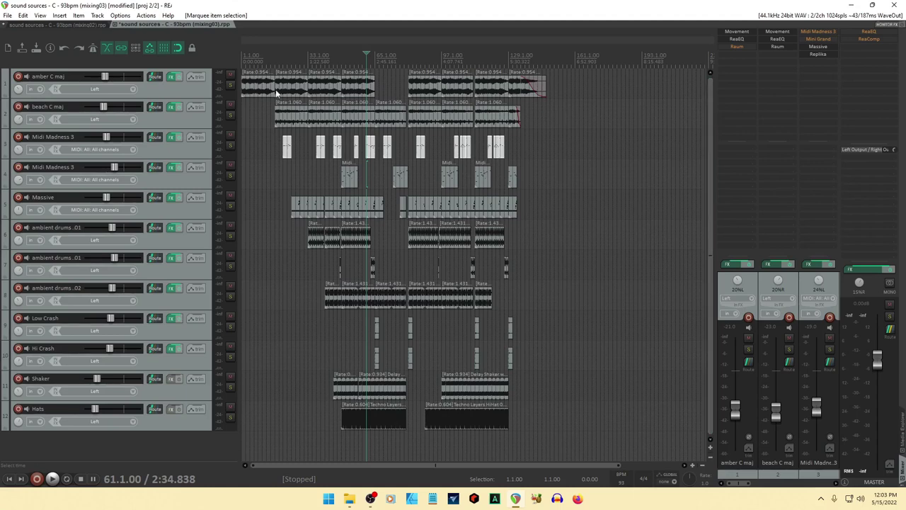
{"action": "left_click", "coordinate": [230, 85]}
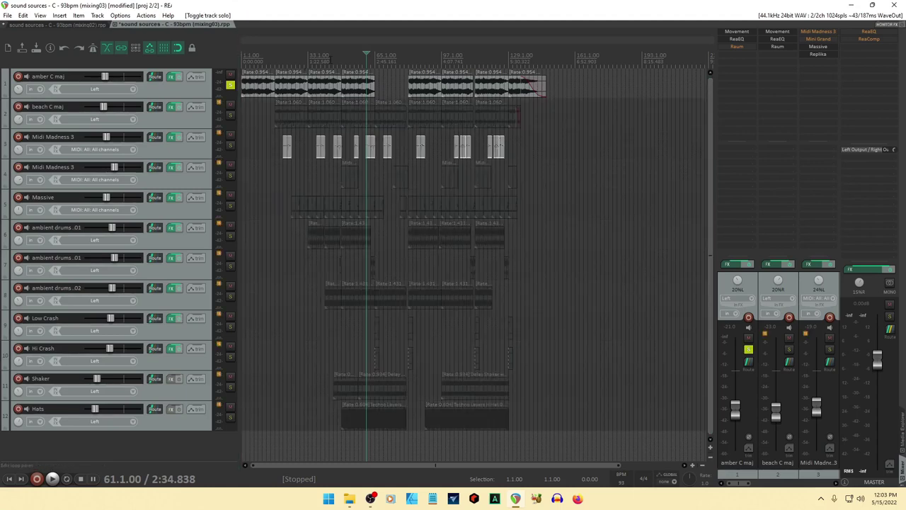
{"action": "left_click", "coordinate": [346, 59]}
{"action": "key", "text": "space"}
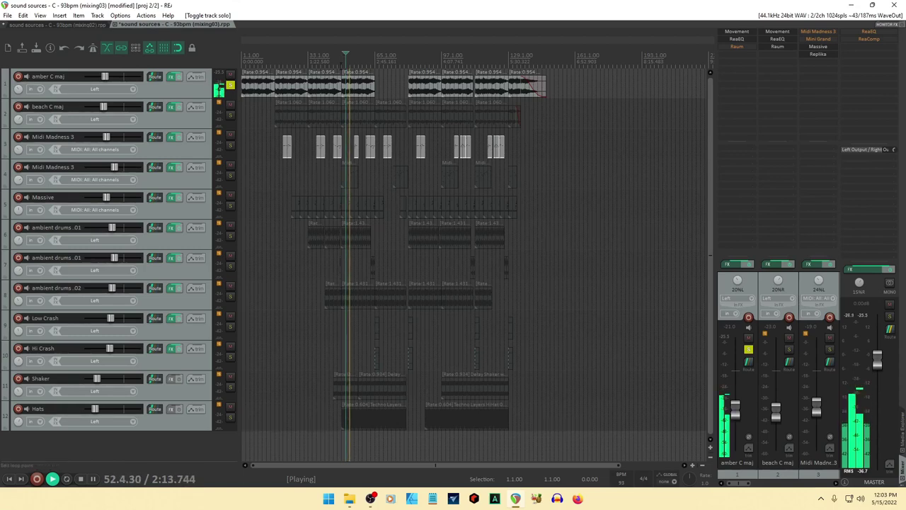
Step: Add beach C maj, the ambient drums, crashes, Shaker, Hats, Massive and the first Midi Madness 3 to the solo
{"action": "left_click", "coordinate": [231, 116]}
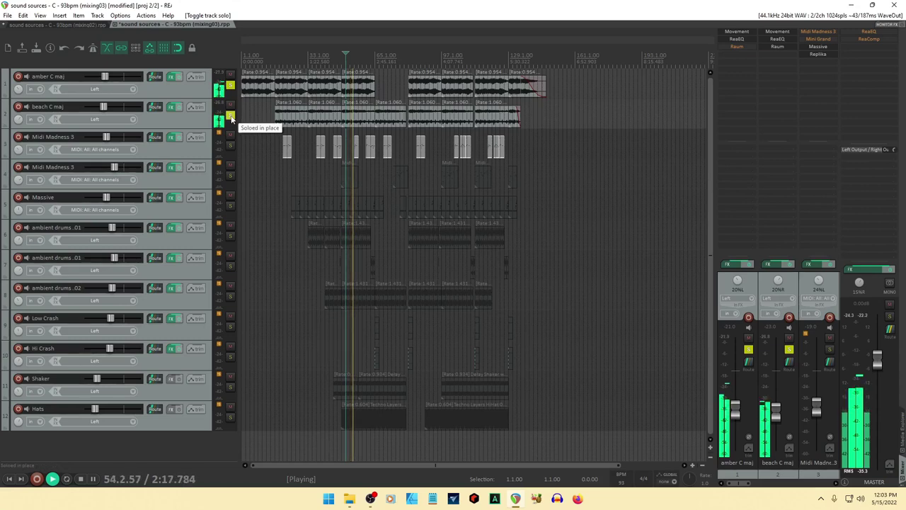
{"action": "left_click", "coordinate": [231, 236]}
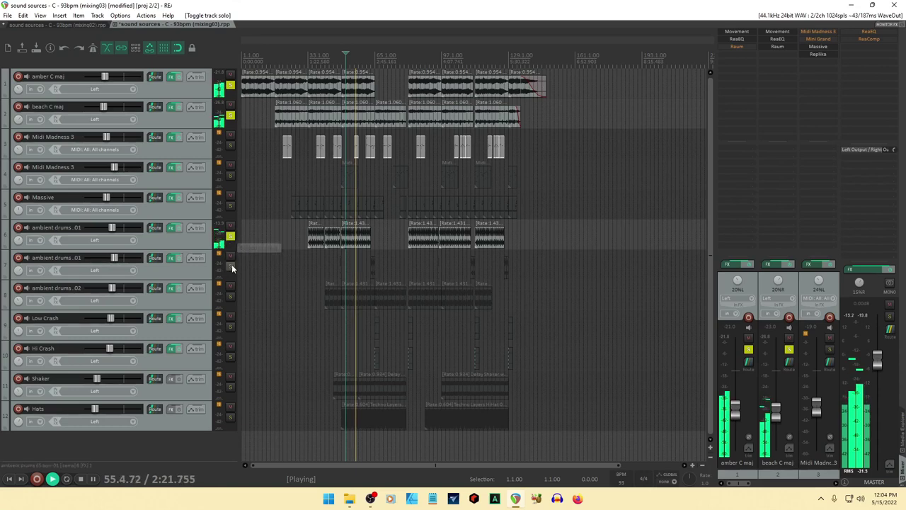
{"action": "left_click", "coordinate": [231, 267]}
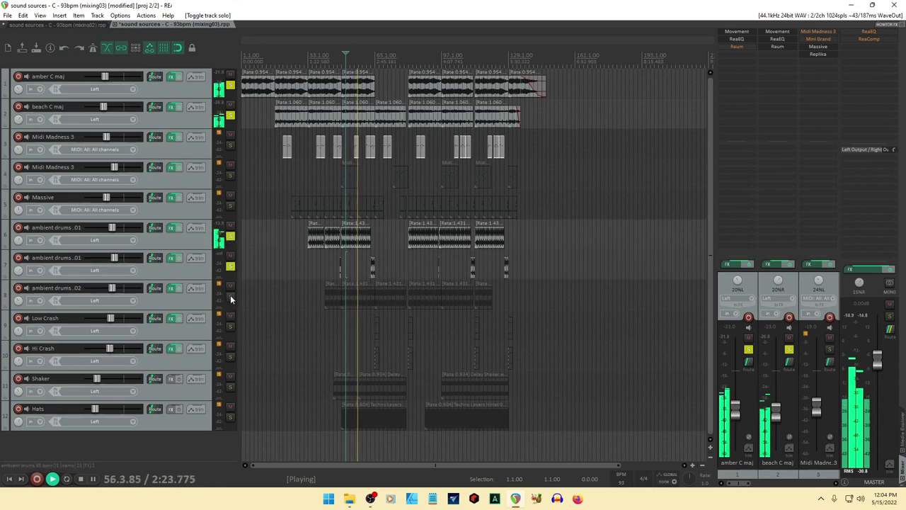
{"action": "left_click", "coordinate": [230, 296]}
{"action": "left_click", "coordinate": [230, 326]}
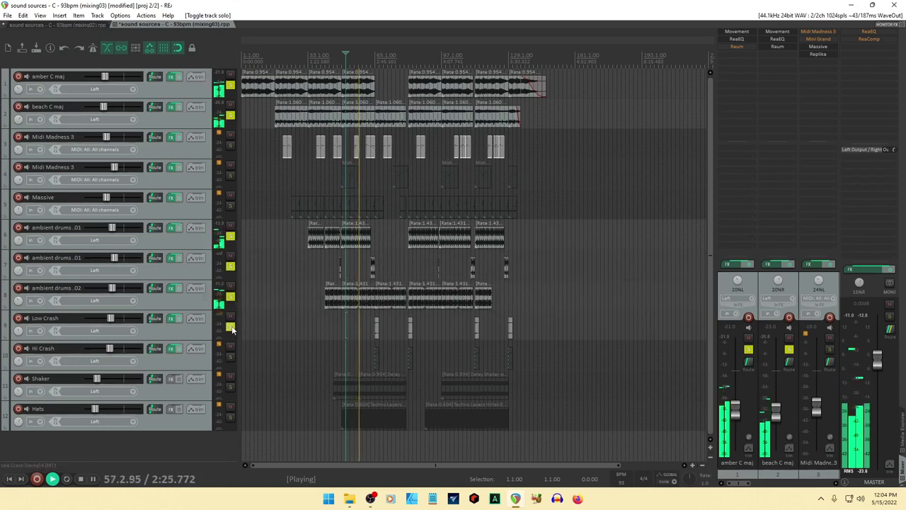
{"action": "left_click", "coordinate": [230, 356]}
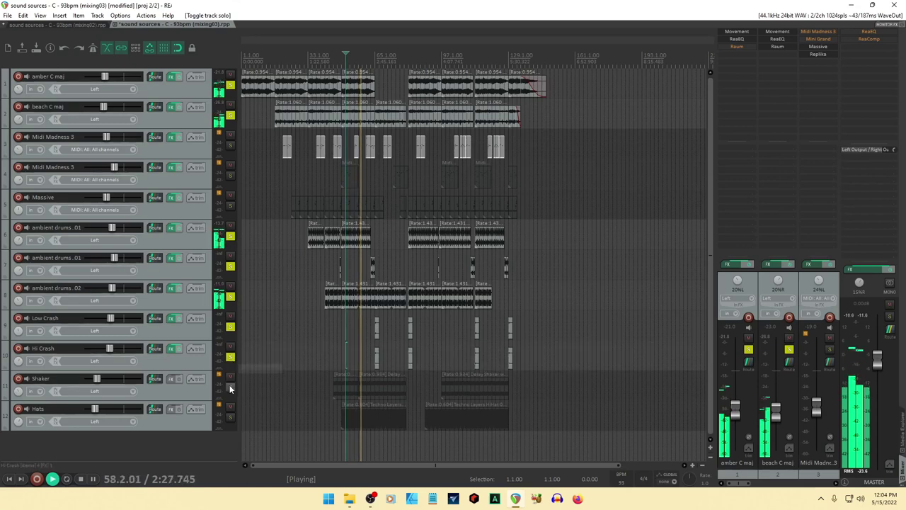
{"action": "left_click", "coordinate": [230, 387]}
{"action": "left_click", "coordinate": [230, 417]}
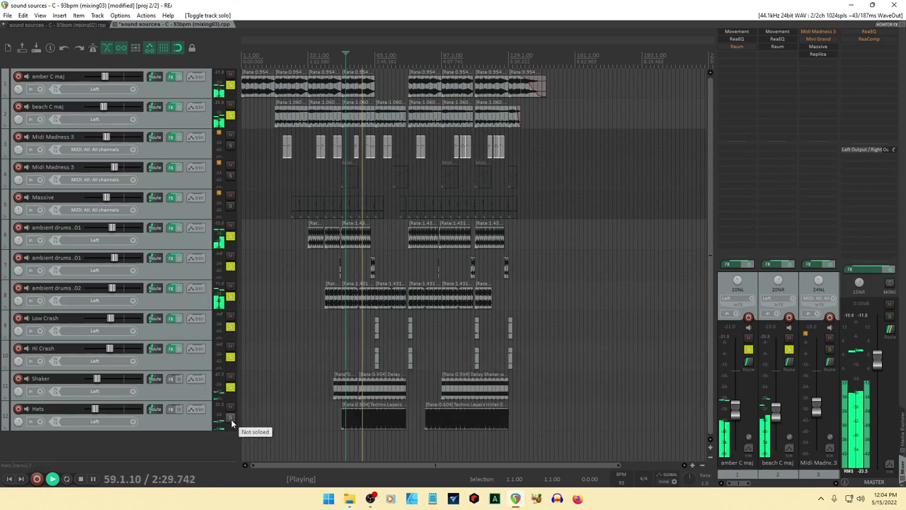
{"action": "left_click", "coordinate": [230, 206]}
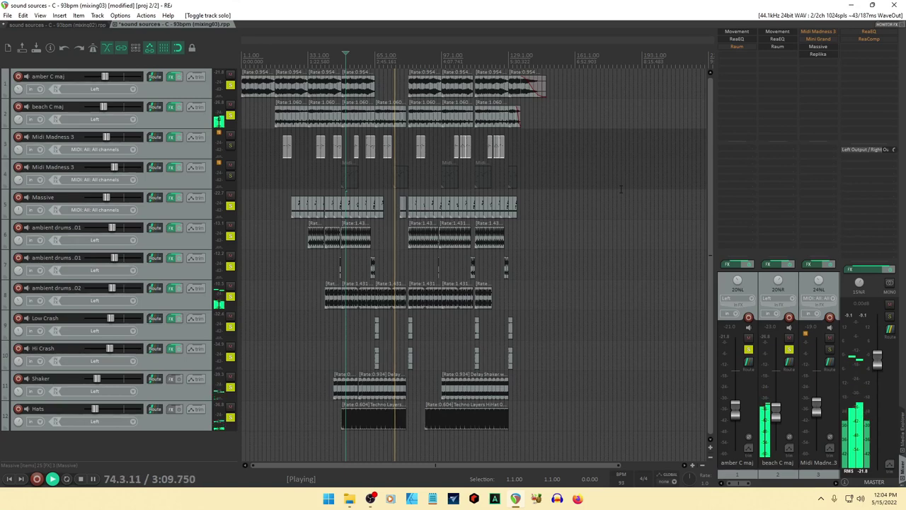
{"action": "left_click", "coordinate": [231, 146]}
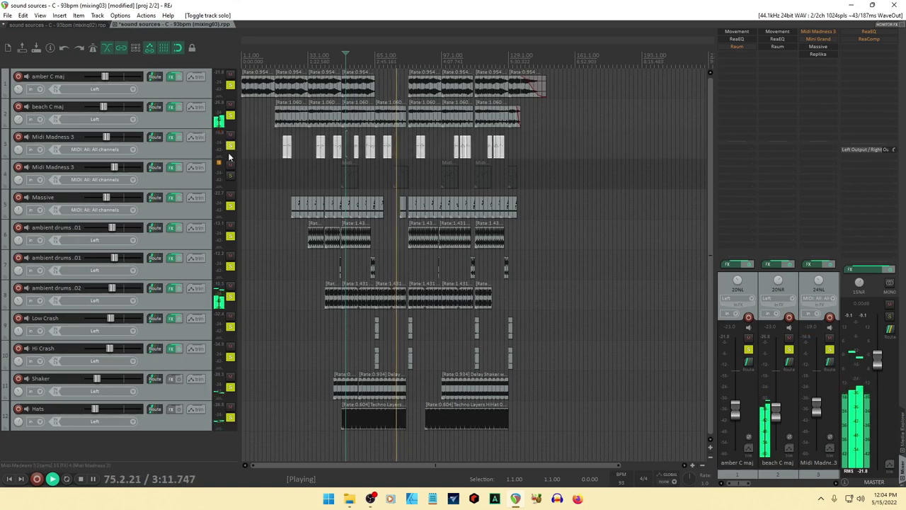
Step: Solo the second Midi Madness 3 track and let playback run past bar 135
{"action": "left_click", "coordinate": [230, 176]}
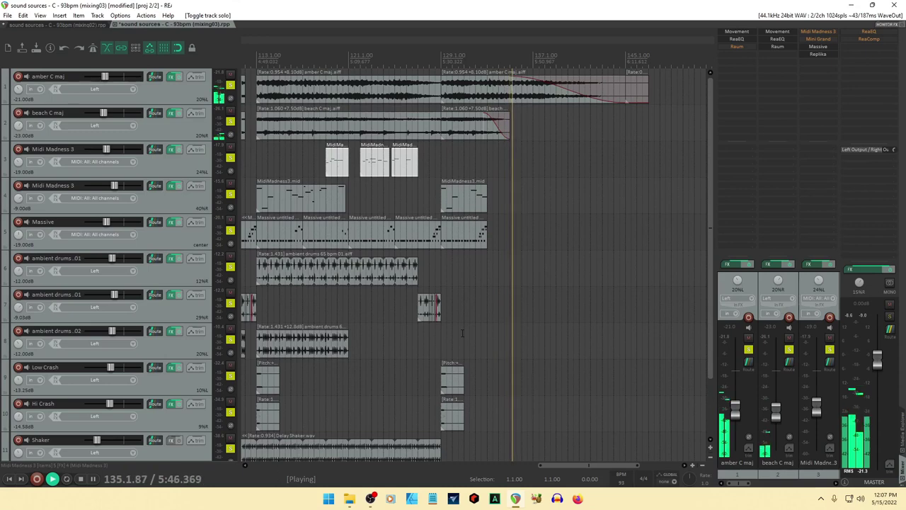
Step: Stop playback and zoom in on the drum and MIDI items around bars 57–69
{"action": "key", "text": "space"}
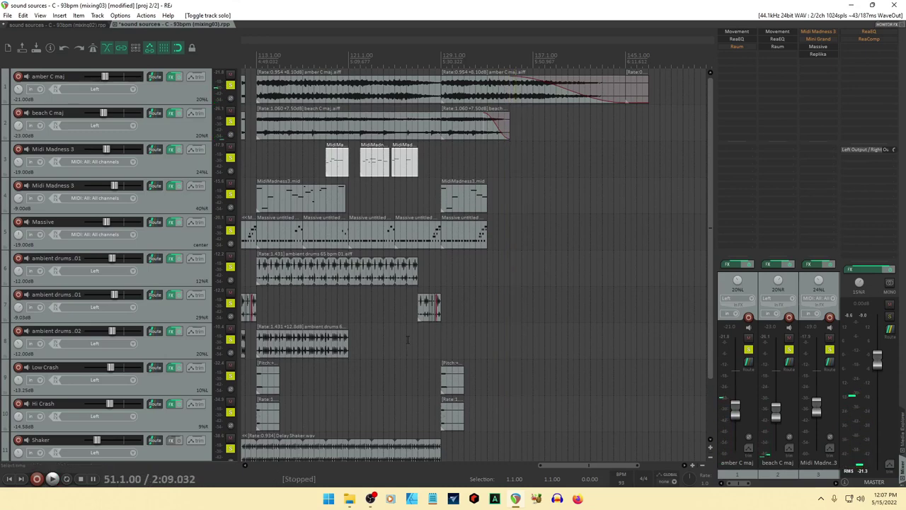
{"action": "scroll", "coordinate": [417, 322], "scroll_direction": "up", "scroll_amount": 3}
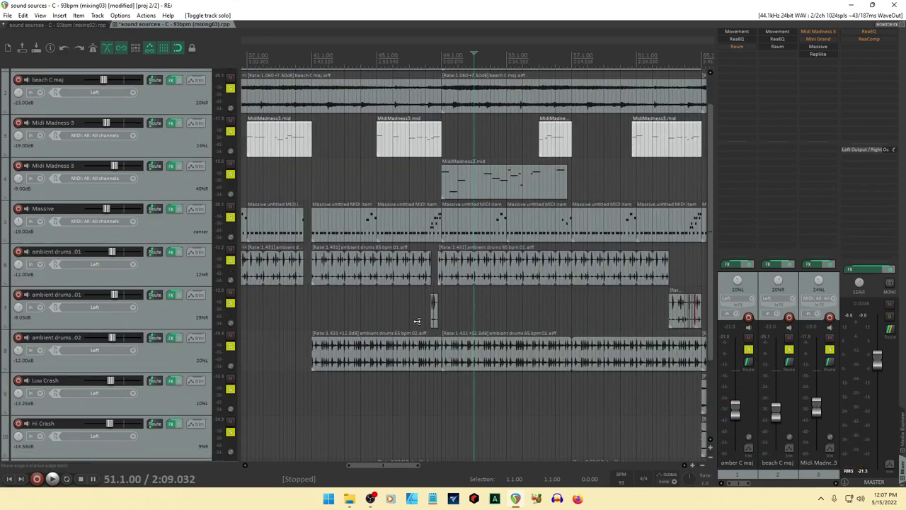
{"action": "scroll", "coordinate": [434, 316], "scroll_direction": "up", "scroll_amount": 1}
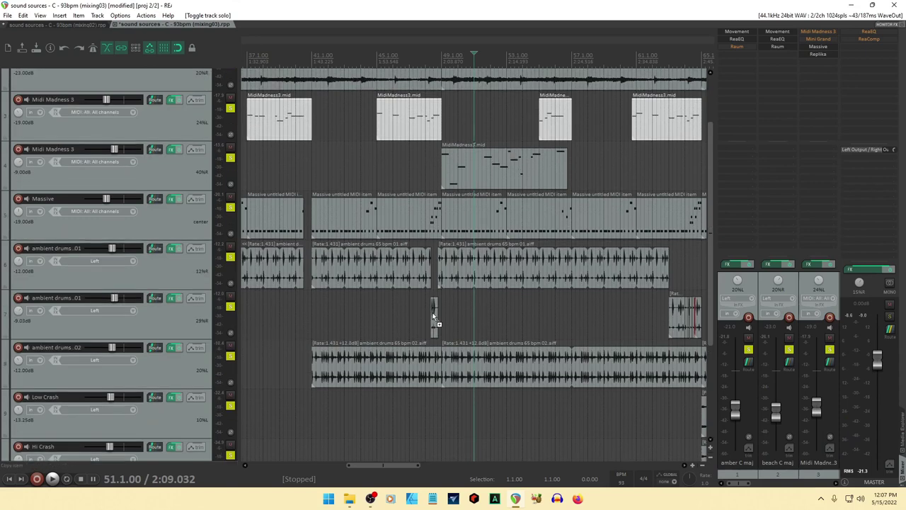
{"action": "scroll", "coordinate": [434, 317], "scroll_direction": "up", "scroll_amount": 3}
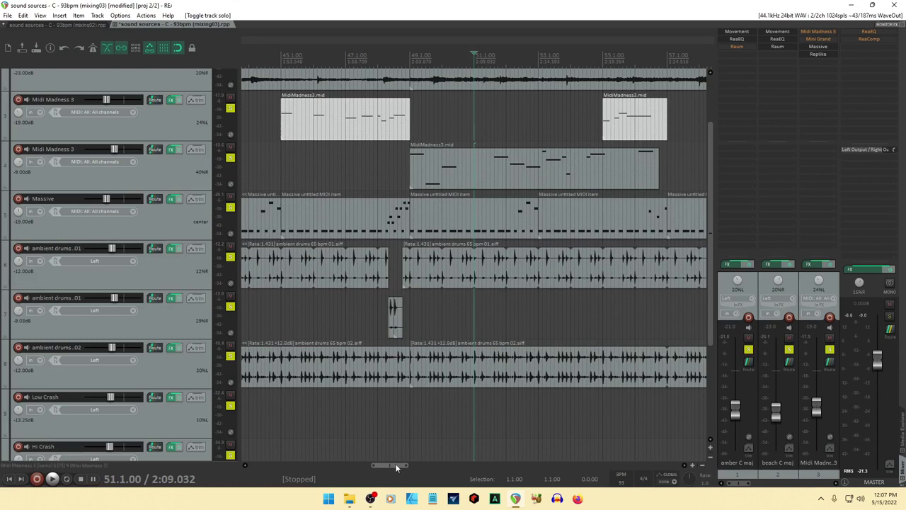
{"action": "left_click_drag", "start_coordinate": [397, 467], "coordinate": [432, 465]}
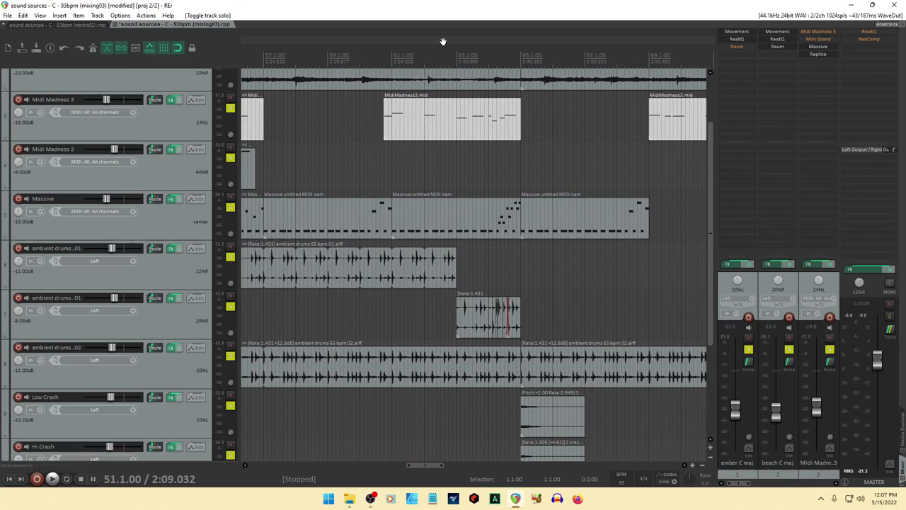
Step: Set the play position to 62.4.00 and solo both ambient drums .01, Low Crash, Hi Crash, Shaker and Hats
{"action": "left_click", "coordinate": [448, 51]}
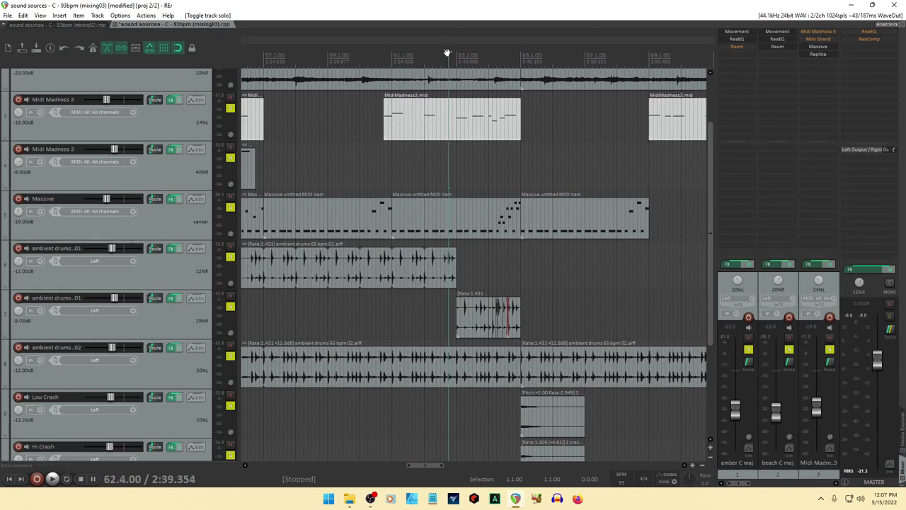
{"action": "left_click", "coordinate": [231, 257]}
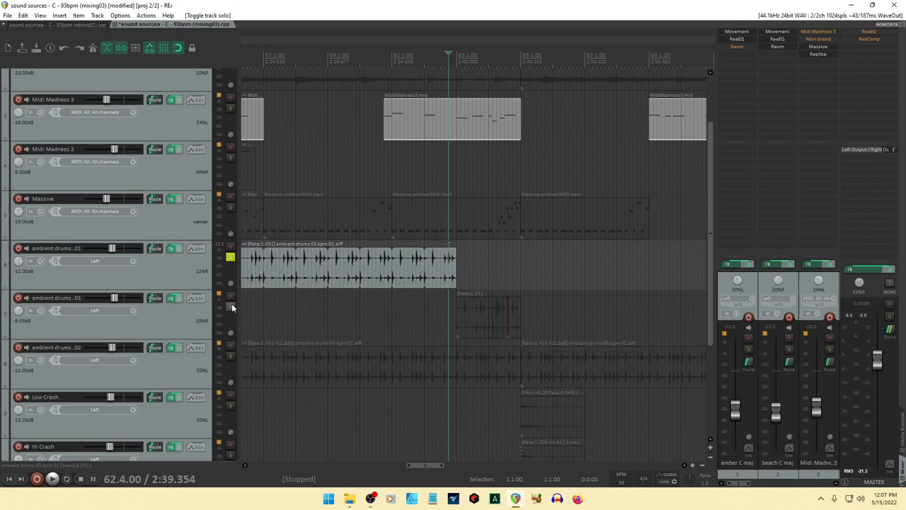
{"action": "left_click", "coordinate": [230, 306]}
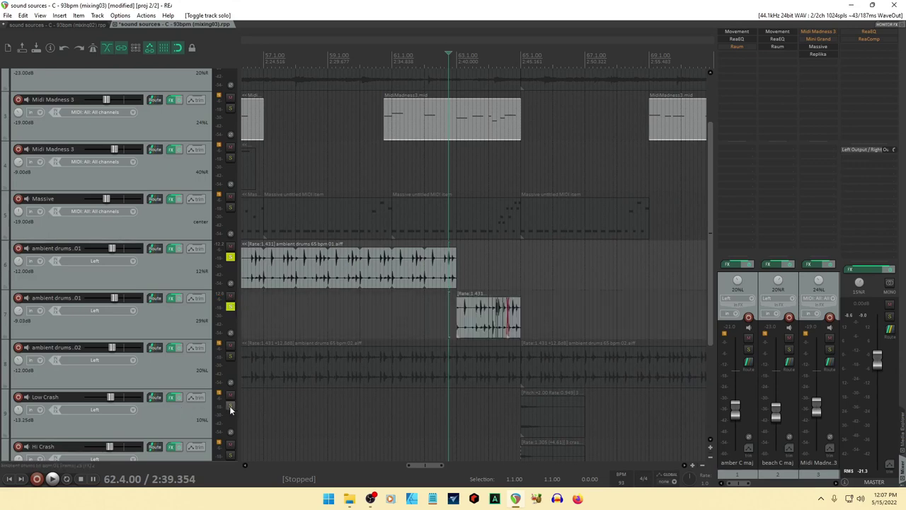
{"action": "left_click", "coordinate": [230, 407]}
{"action": "left_click", "coordinate": [229, 454]}
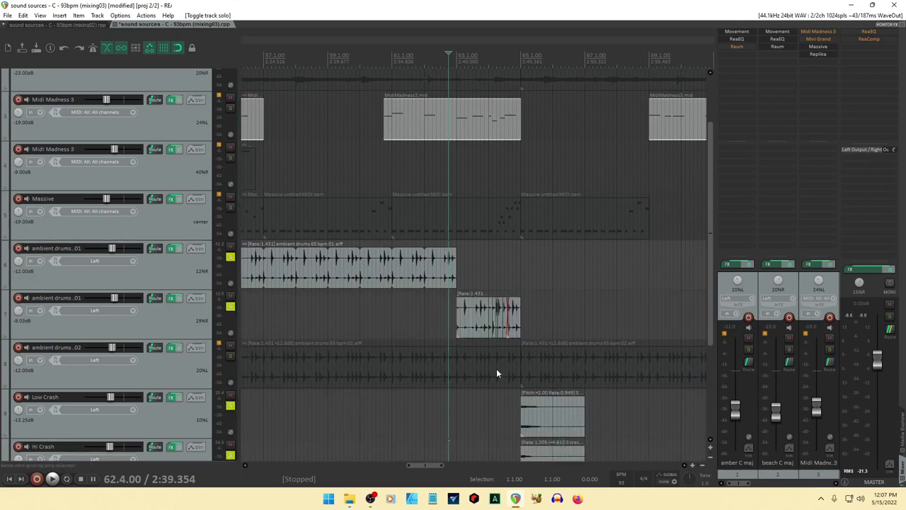
{"action": "scroll", "coordinate": [708, 276], "scroll_direction": "down", "scroll_amount": 3}
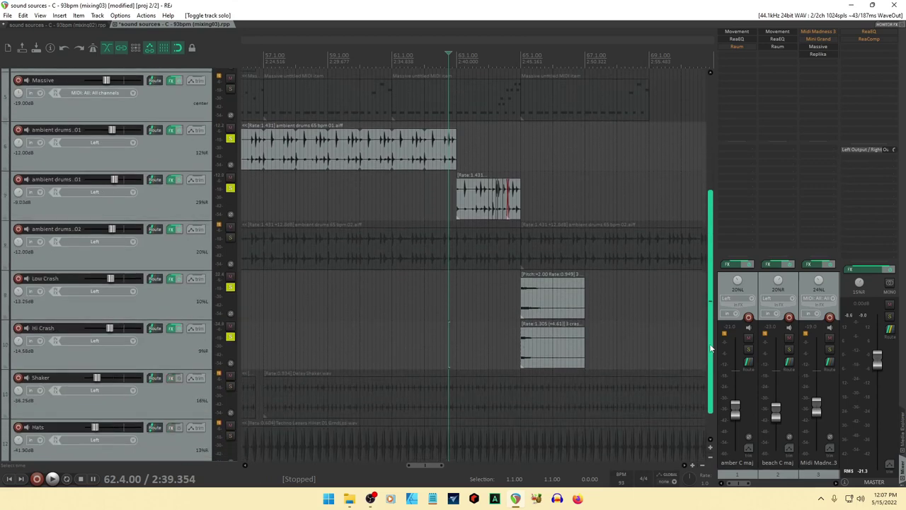
{"action": "left_click", "coordinate": [230, 386]}
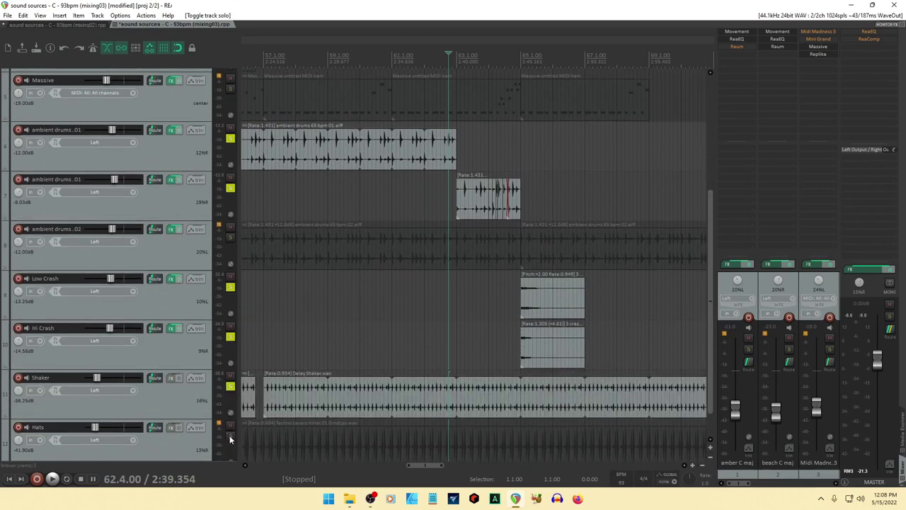
{"action": "left_click", "coordinate": [230, 436]}
Step: Play the soloed drums from bar 62, adding ambient drums .02 to the solo
{"action": "key", "text": "space"}
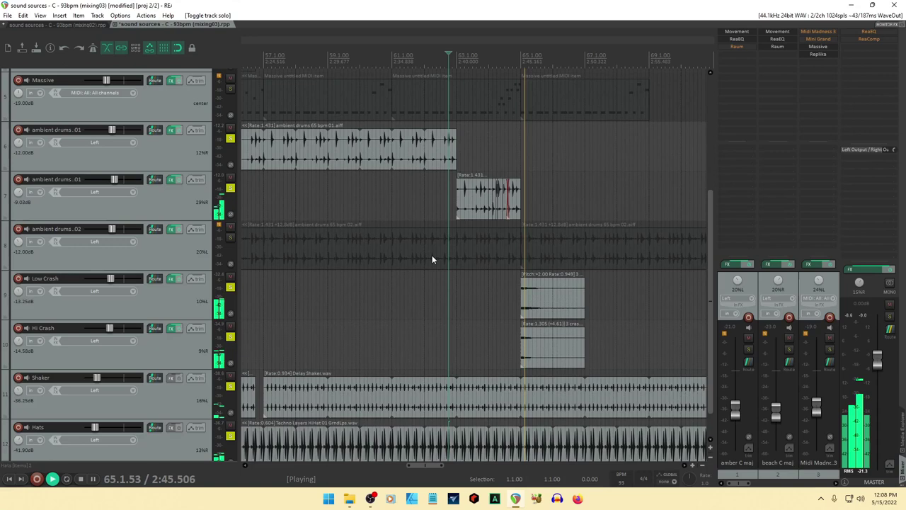
{"action": "left_click", "coordinate": [231, 237]}
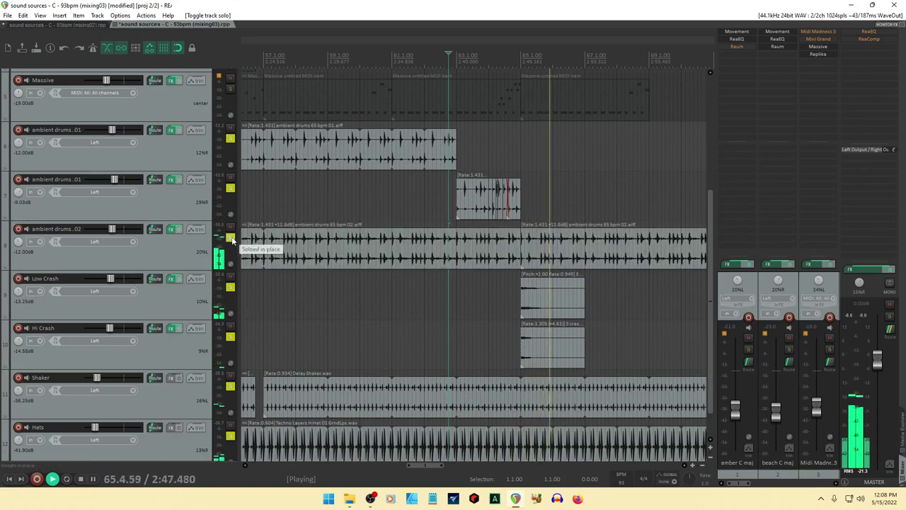
{"action": "key", "text": "space"}
{"action": "key", "text": "space"}
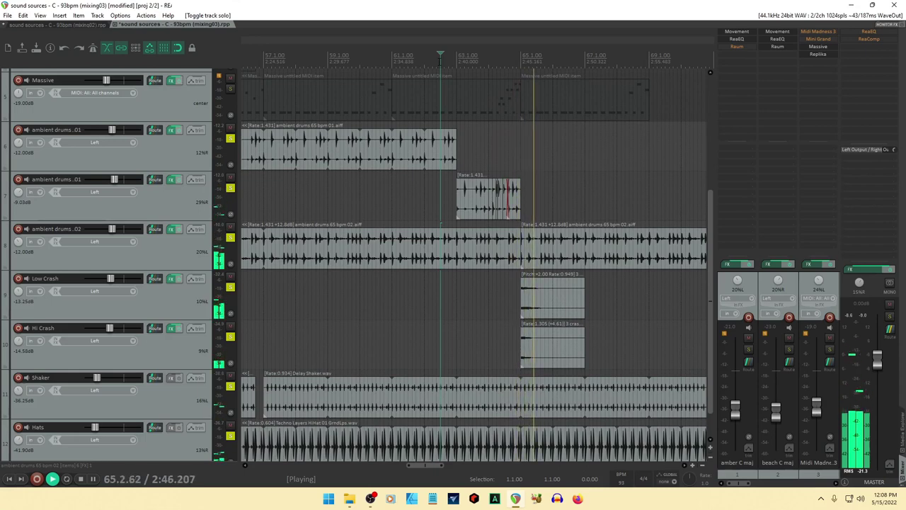
Step: Stop playback and split the ambient drums 65 bpm 01 item at 62.1.50 and 62.2.75
{"action": "key", "text": "space"}
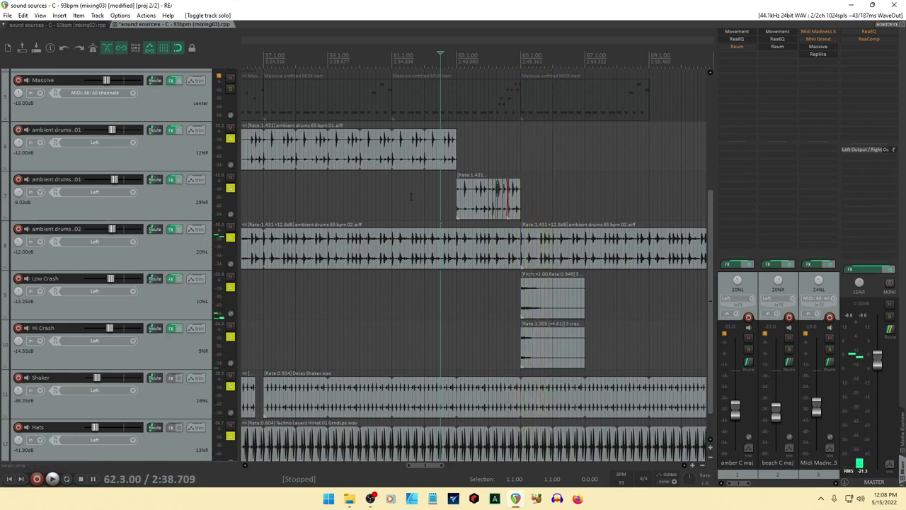
{"action": "scroll", "coordinate": [528, 220], "scroll_direction": "up", "scroll_amount": 2}
{"action": "scroll", "coordinate": [531, 220], "scroll_direction": "up", "scroll_amount": 3}
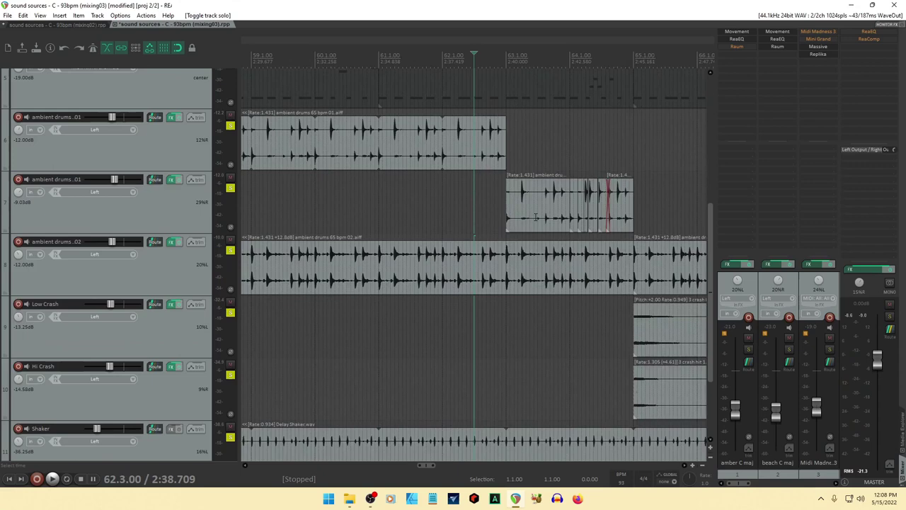
{"action": "left_click", "coordinate": [442, 122]}
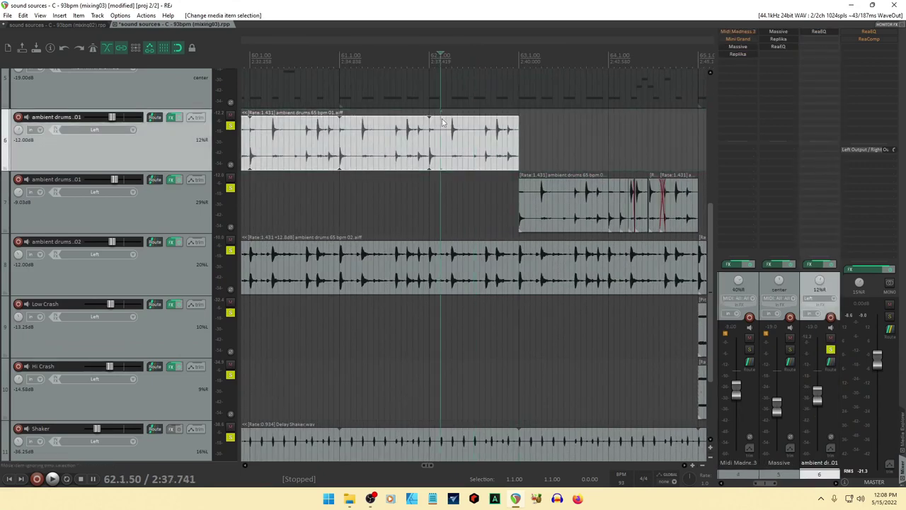
{"action": "key", "text": "s"}
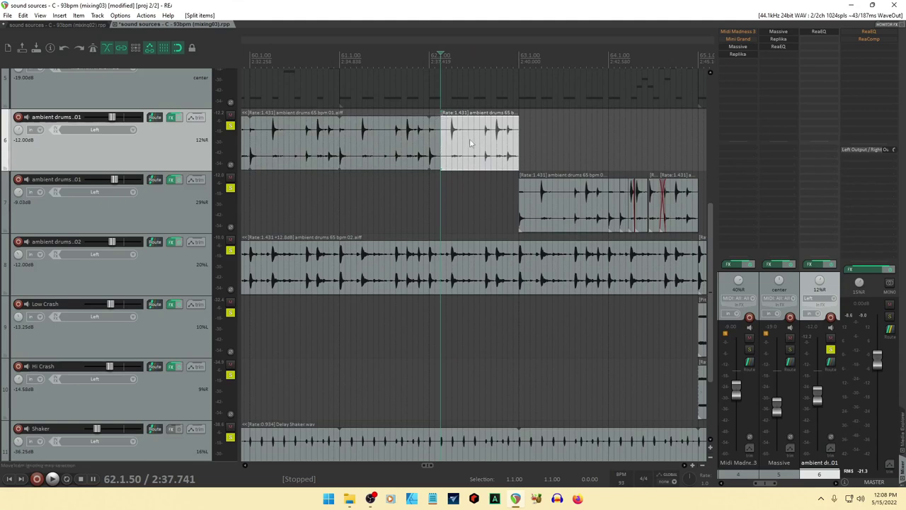
{"action": "left_click", "coordinate": [469, 131]}
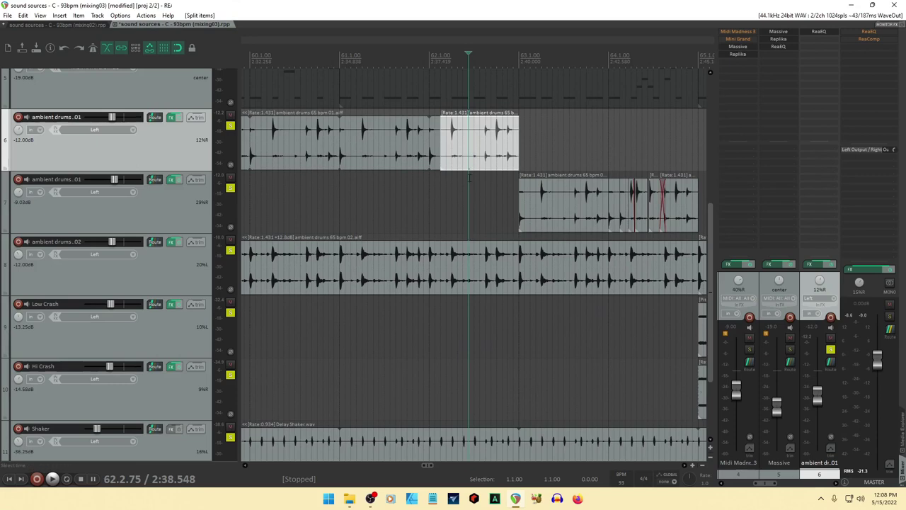
{"action": "key", "text": "s"}
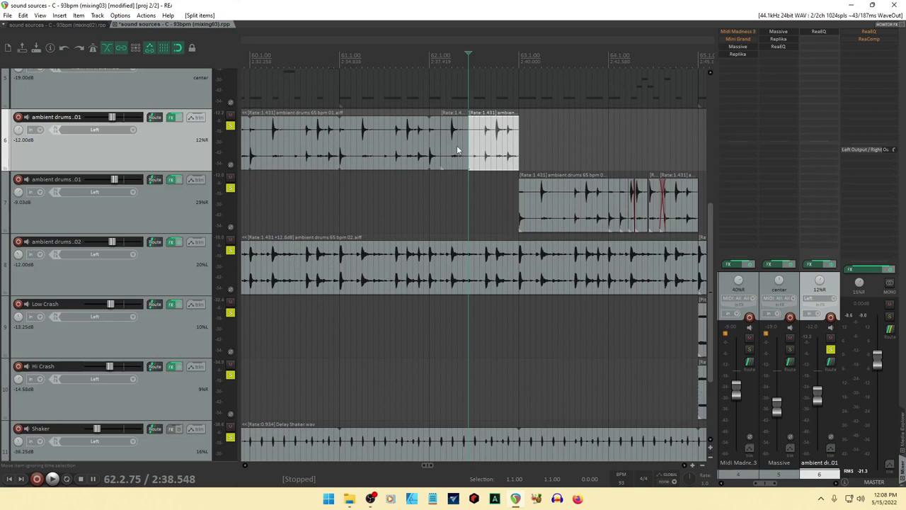
Step: Copy the final drum slice to repeat it, audition the result, then undo the copy
{"action": "left_click_drag", "start_coordinate": [457, 145], "coordinate": [467, 151]}
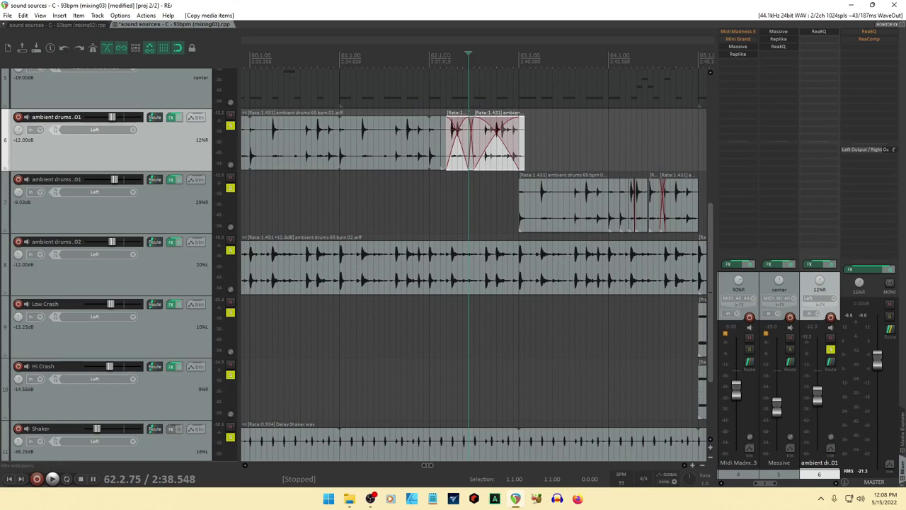
{"action": "key", "text": "Left"}
{"action": "key", "text": "space"}
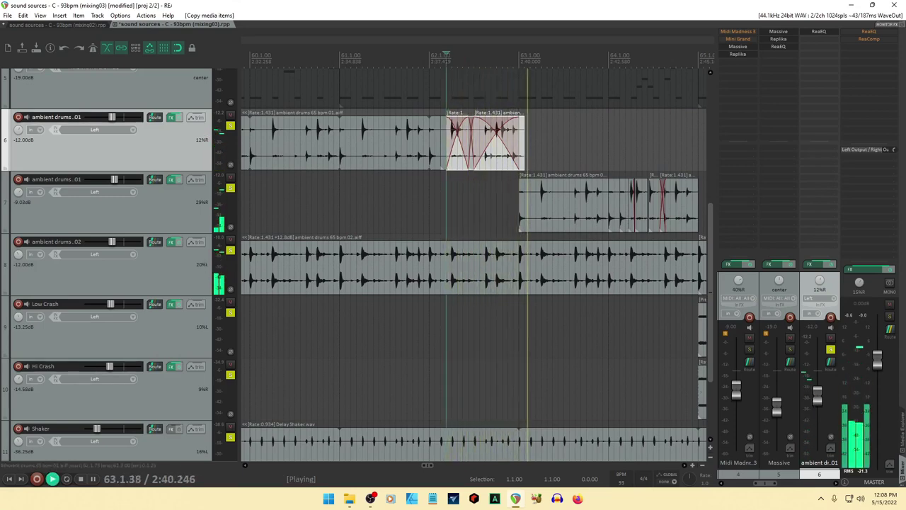
{"action": "key", "text": "space"}
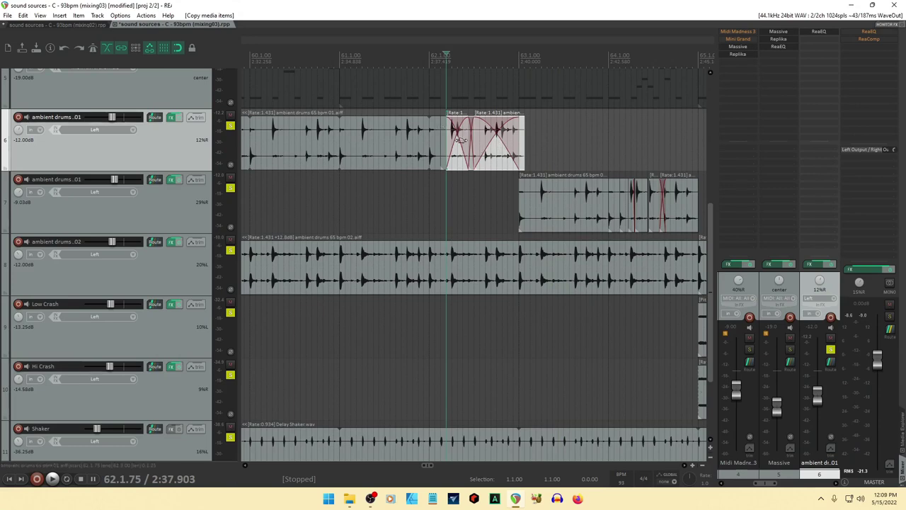
{"action": "key", "text": "ctrl+z"}
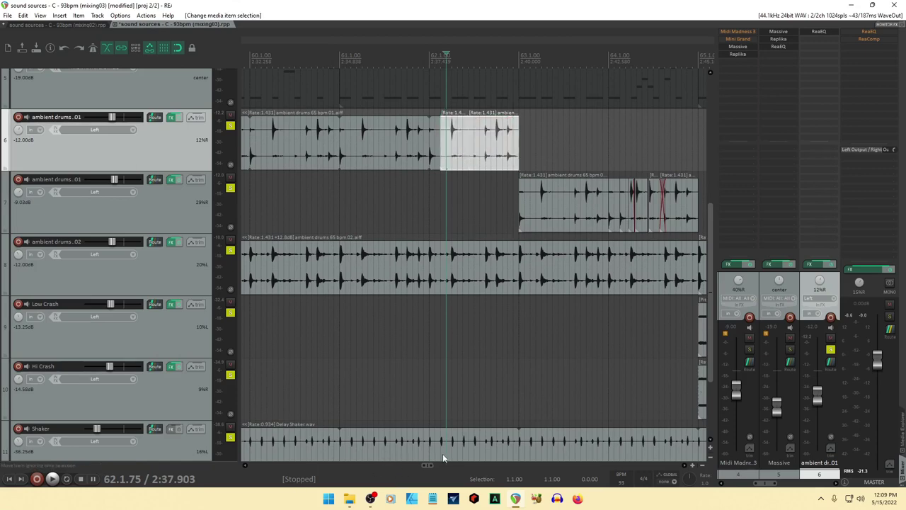
{"action": "scroll", "coordinate": [433, 464], "scroll_direction": "down", "scroll_amount": 4}
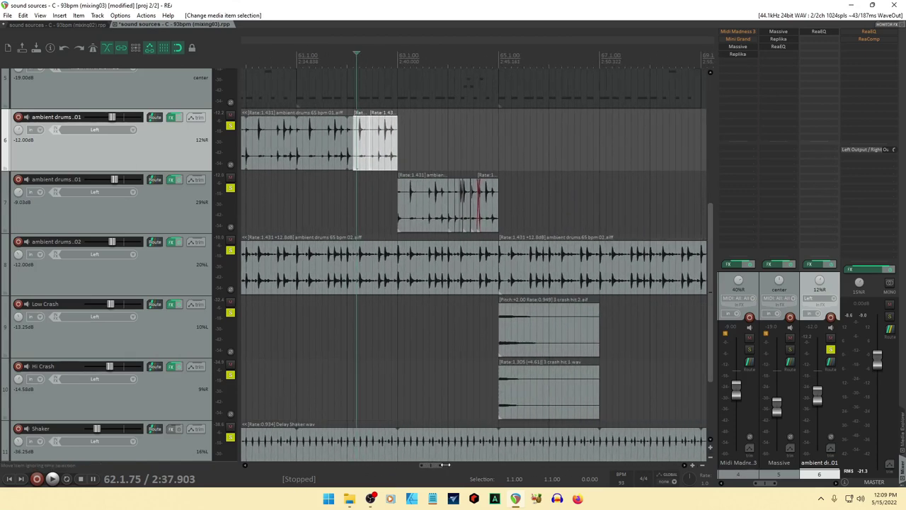
{"action": "left_click_drag", "start_coordinate": [429, 465], "coordinate": [438, 465]}
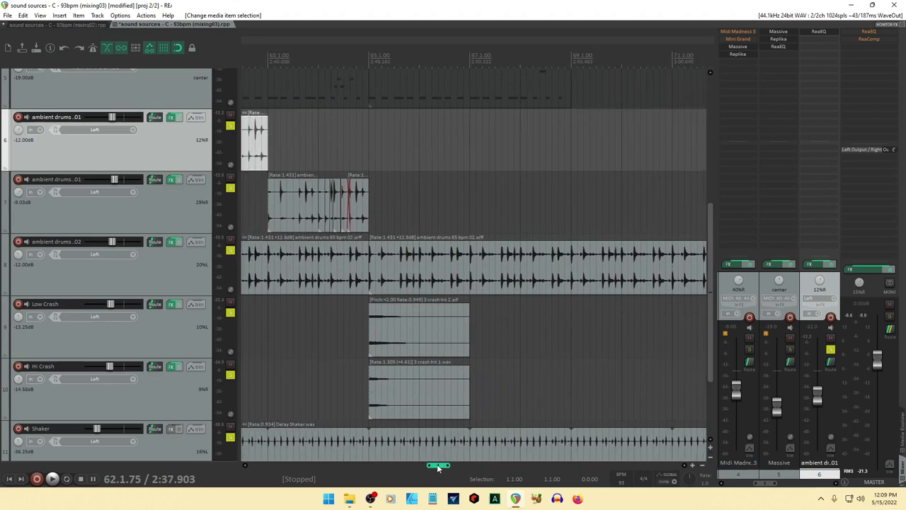
{"action": "scroll", "coordinate": [488, 353], "scroll_direction": "down", "scroll_amount": 5}
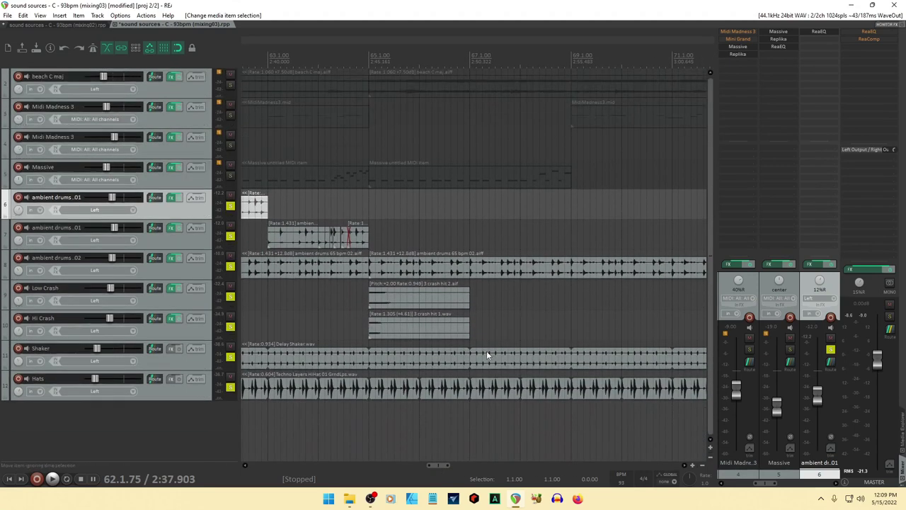
{"action": "scroll", "coordinate": [487, 351], "scroll_direction": "down", "scroll_amount": 3}
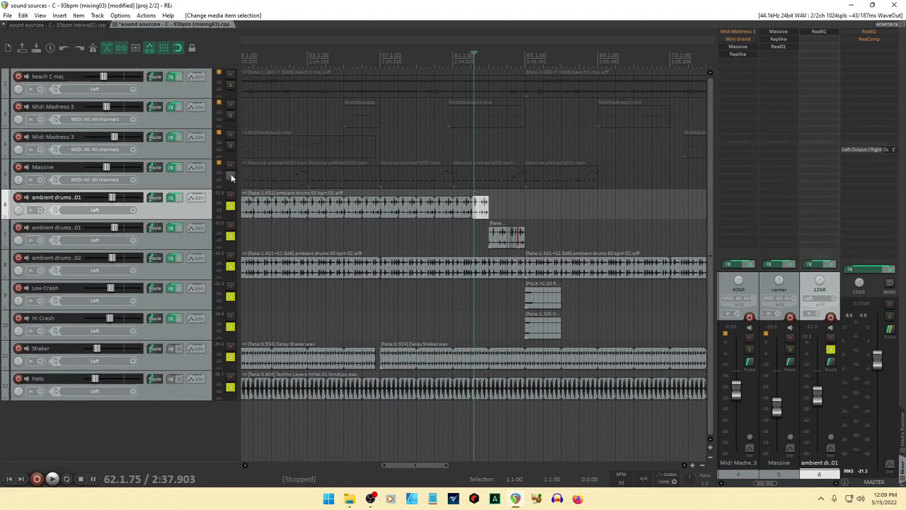
Step: Open the Massive MIDI item in the MIDI editor and loop-play bars 61–65
{"action": "double_click", "coordinate": [499, 177]}
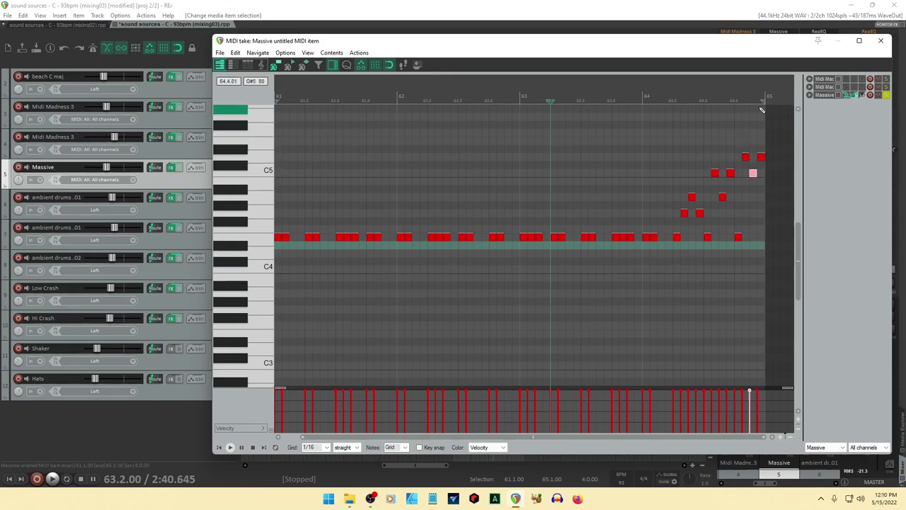
{"action": "key", "text": "space"}
{"action": "left_click", "coordinate": [68, 481]}
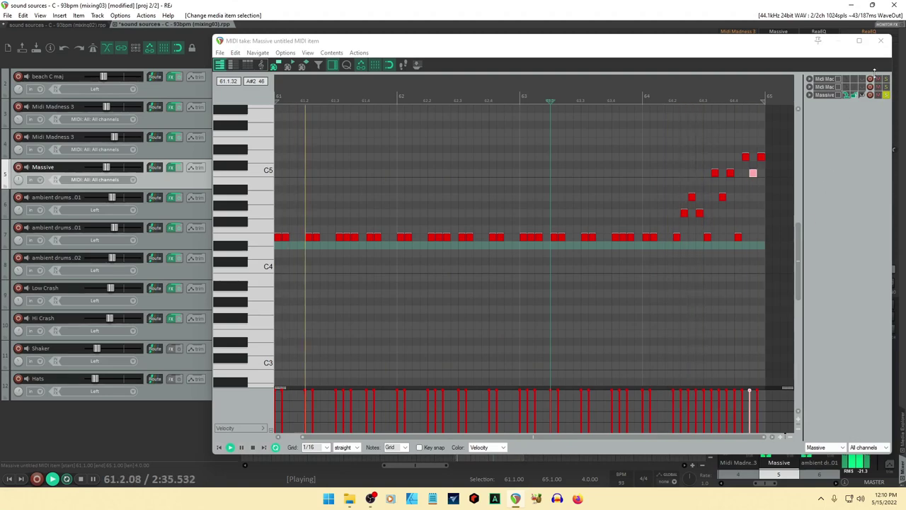
Step: Close the MIDI editor, stop playback, and raise Massive's Replika feedback from 15.5% to 42.5%
{"action": "left_click", "coordinate": [881, 41]}
{"action": "key", "text": "space"}
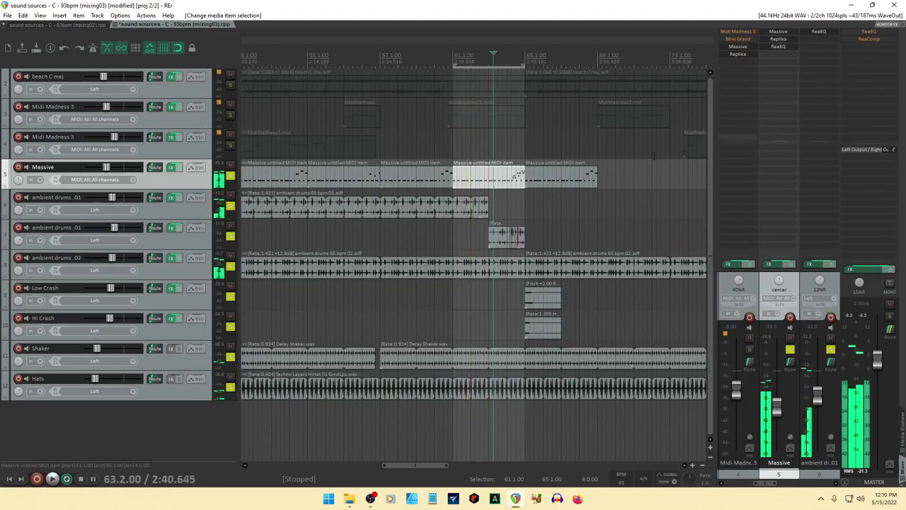
{"action": "left_click", "coordinate": [171, 168]}
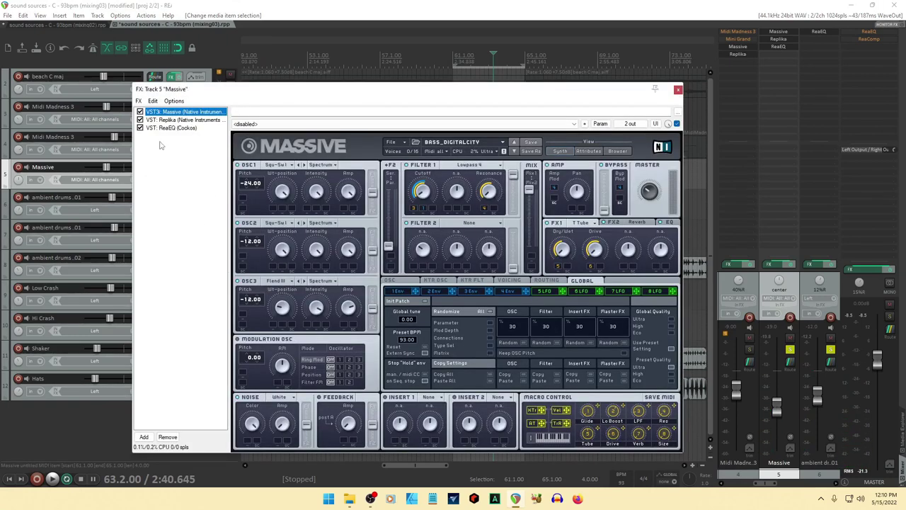
{"action": "left_click", "coordinate": [173, 122]}
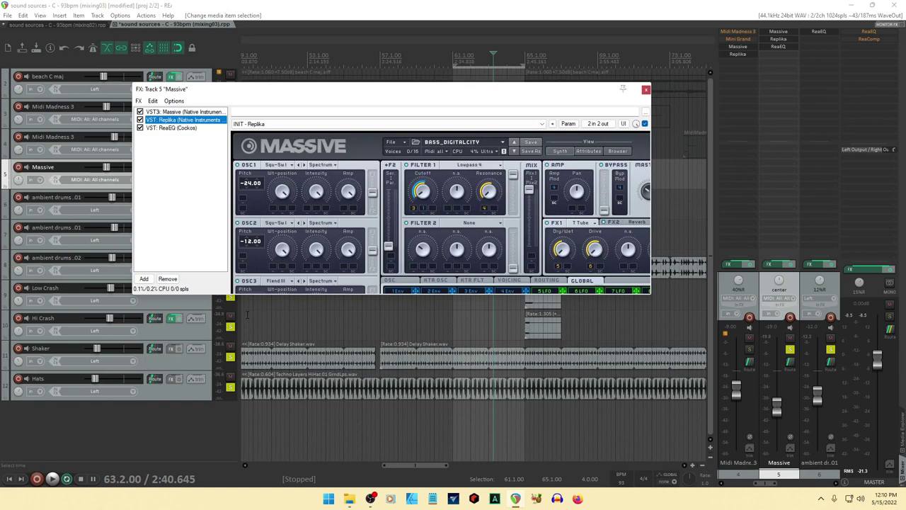
{"action": "mouse_move", "coordinate": [482, 262]}
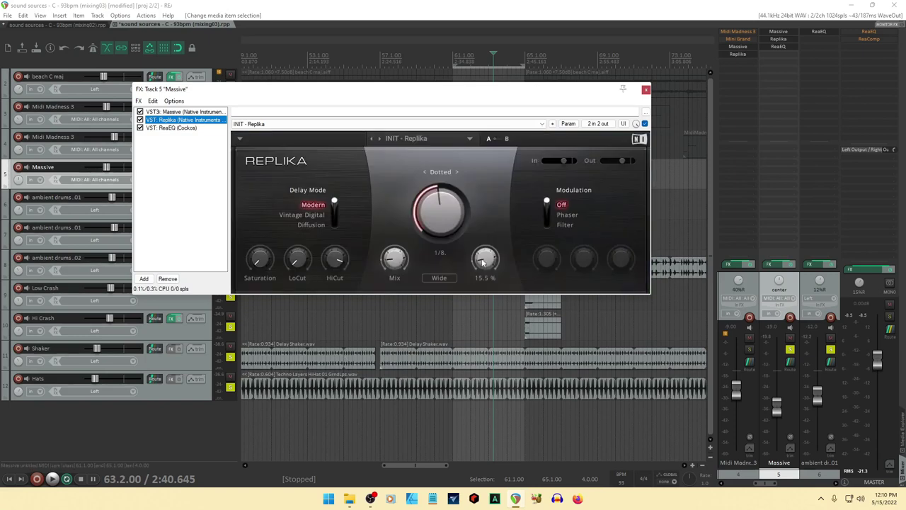
{"action": "left_click_drag", "start_coordinate": [484, 262], "coordinate": [482, 313]}
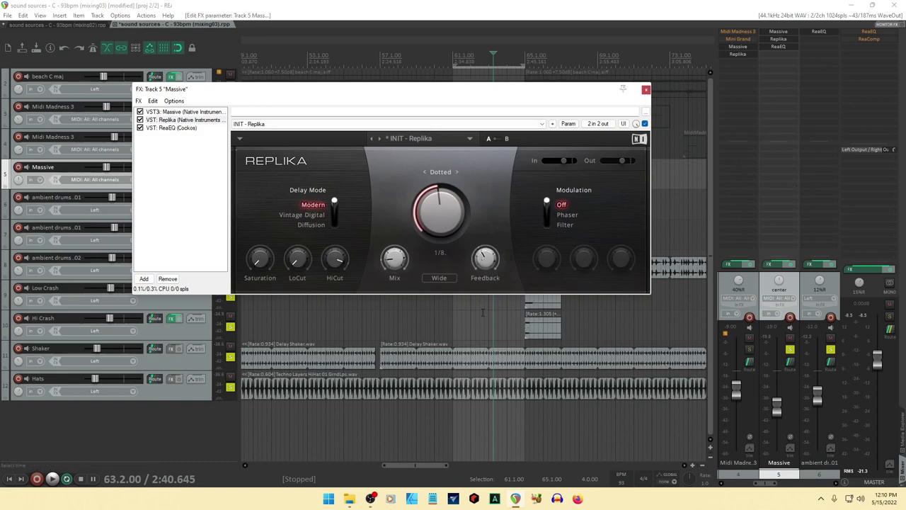
Step: Close the Replika window and play the arrangement from 63.2.00, then stop
{"action": "left_click", "coordinate": [645, 89]}
{"action": "key", "text": "space"}
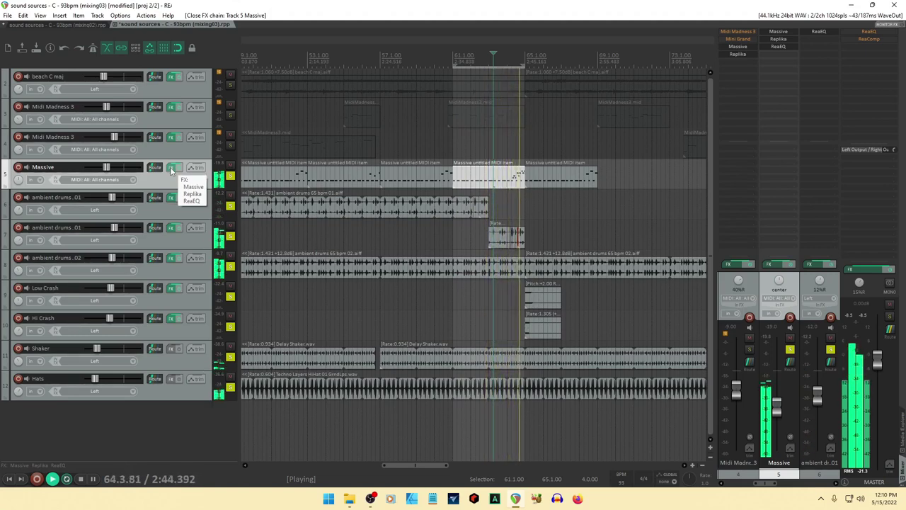
{"action": "key", "text": "space"}
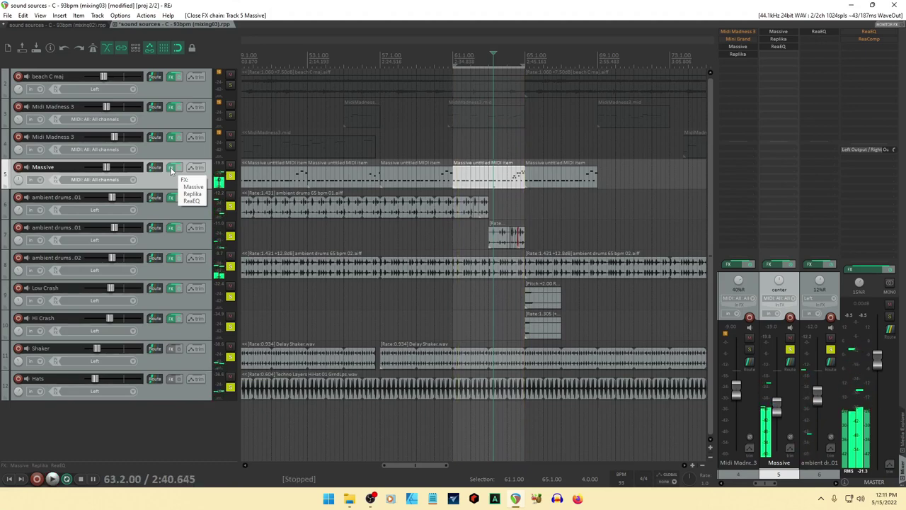
Step: Lower the Massive track's Replika feedback to 24.5%, then reopen the FX chain to check it
{"action": "left_click", "coordinate": [171, 168]}
{"action": "left_click_drag", "start_coordinate": [485, 259], "coordinate": [485, 284]}
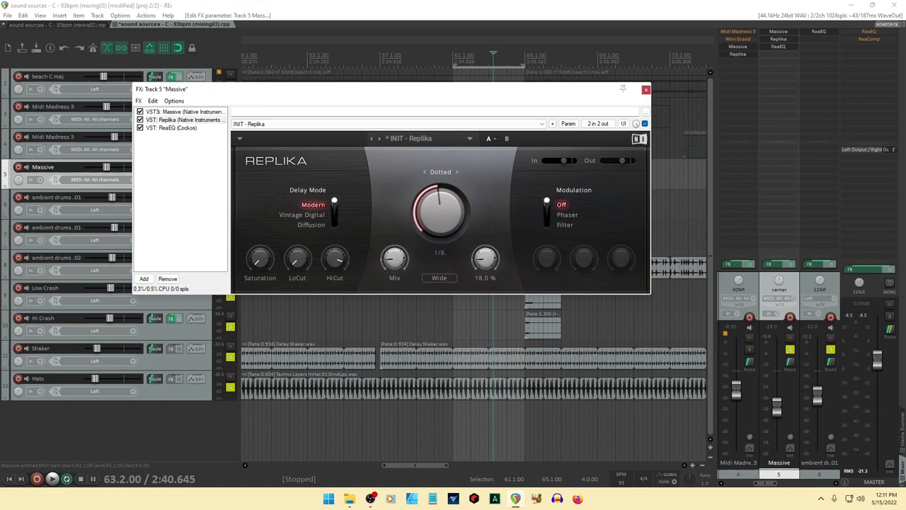
{"action": "left_click", "coordinate": [646, 89]}
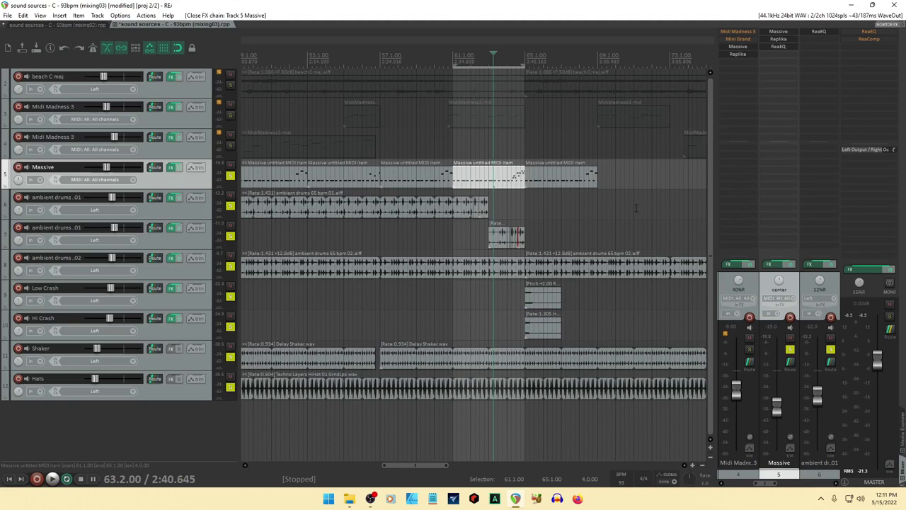
{"action": "left_click", "coordinate": [171, 168]}
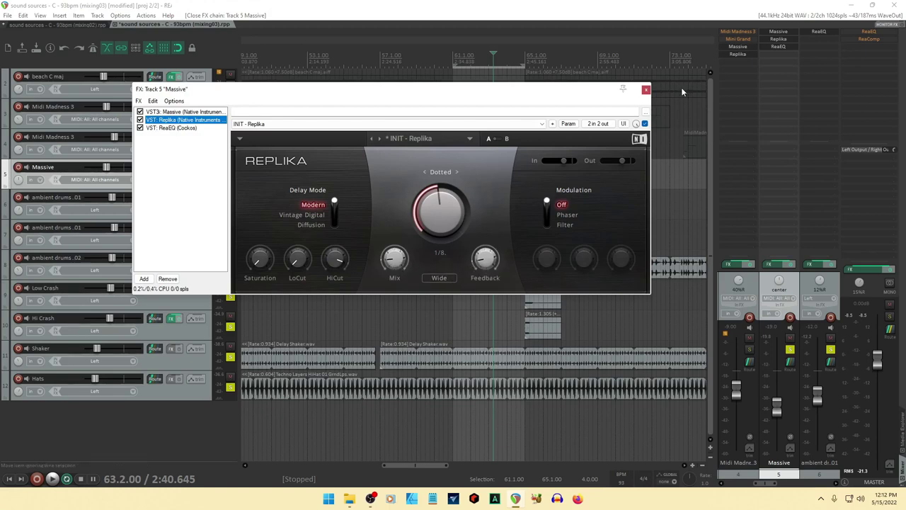
{"action": "left_click", "coordinate": [645, 91]}
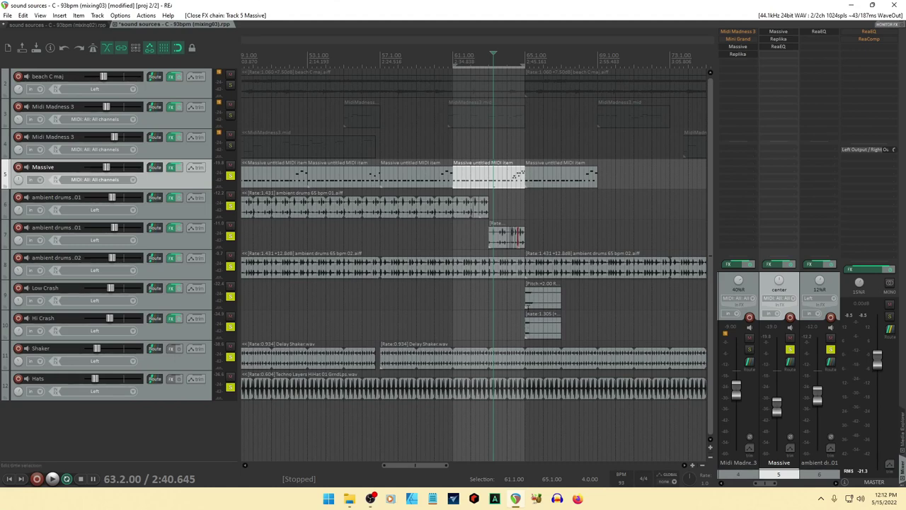
{"action": "left_click", "coordinate": [871, 32]}
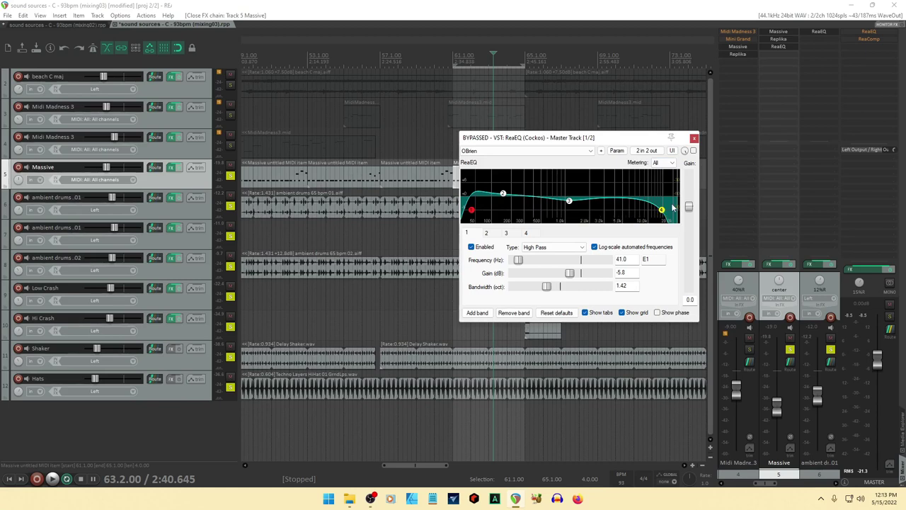
{"action": "left_click", "coordinate": [694, 140]}
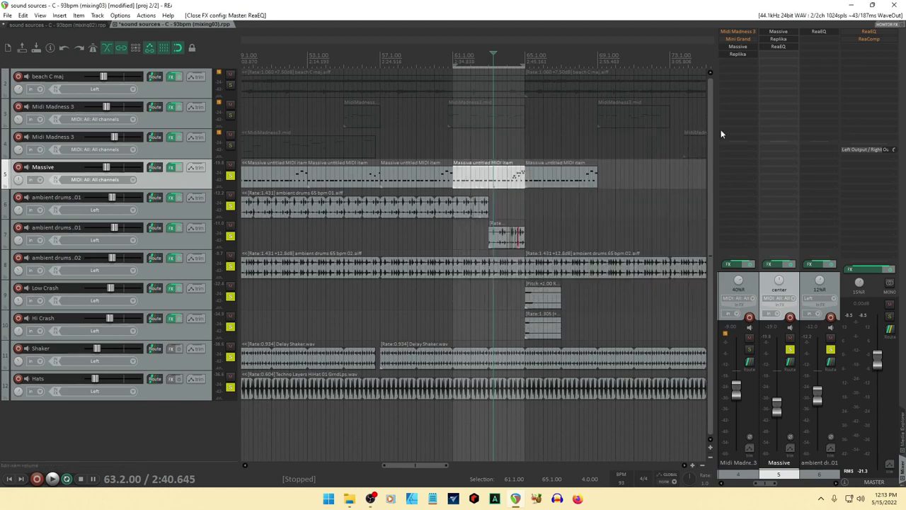
{"action": "left_click", "coordinate": [864, 40]}
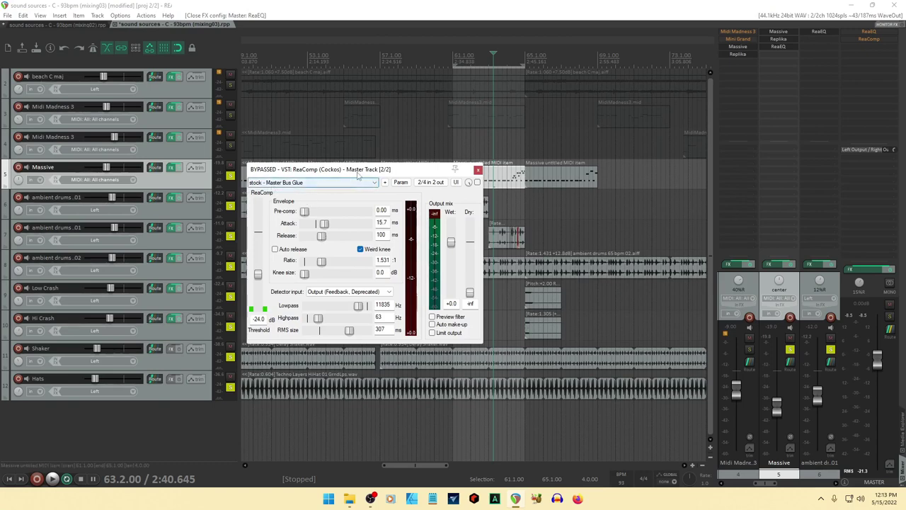
{"action": "left_click_drag", "start_coordinate": [360, 174], "coordinate": [427, 175]}
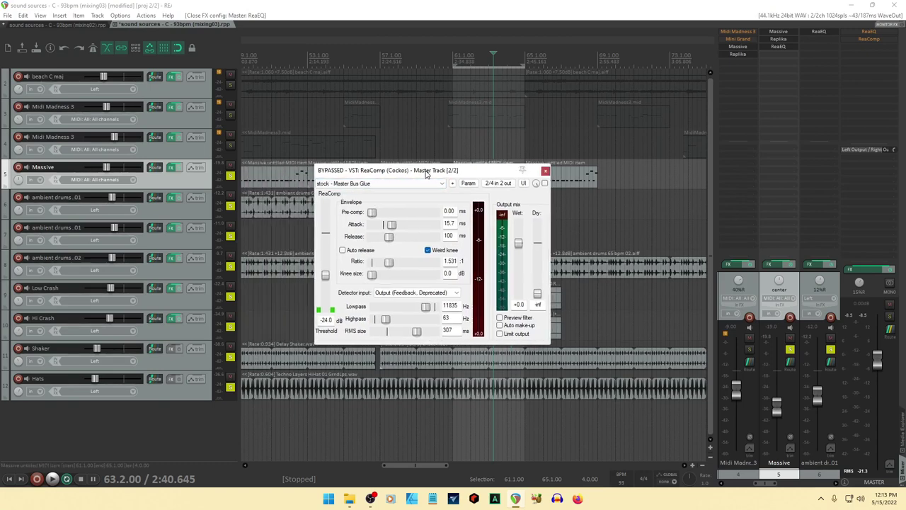
{"action": "left_click", "coordinate": [545, 171]}
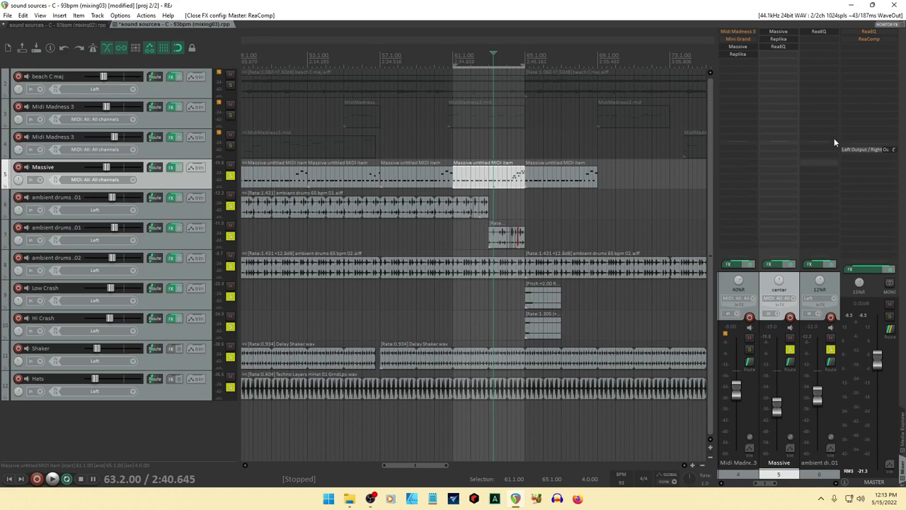
Step: Unsolo all tracks, deselect the Massive track and clear the time selection
{"action": "scroll", "coordinate": [549, 264], "scroll_direction": "down", "scroll_amount": 2}
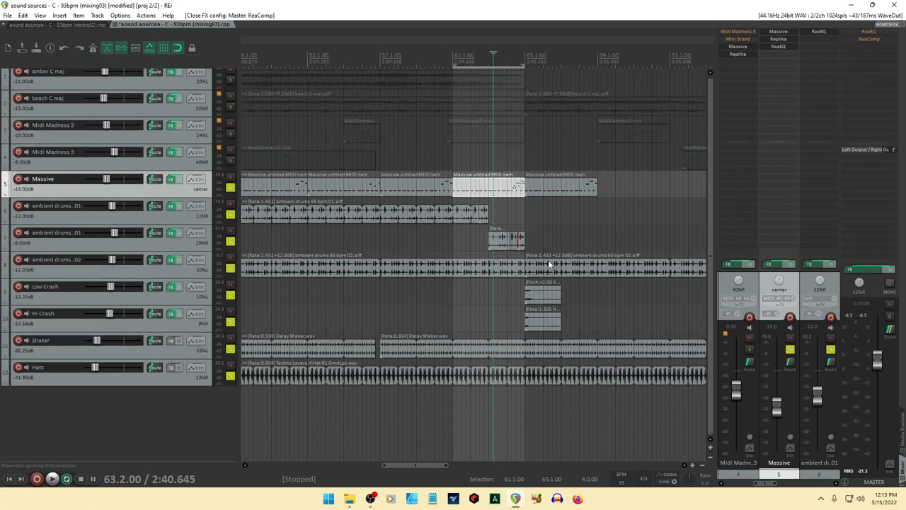
{"action": "scroll", "coordinate": [548, 264], "scroll_direction": "down", "scroll_amount": 6}
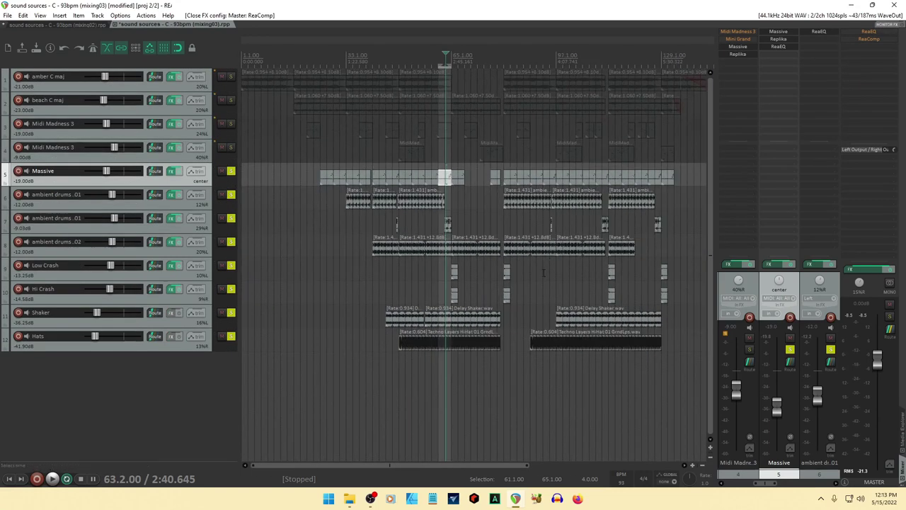
{"action": "left_click_drag", "start_coordinate": [483, 465], "coordinate": [529, 461]}
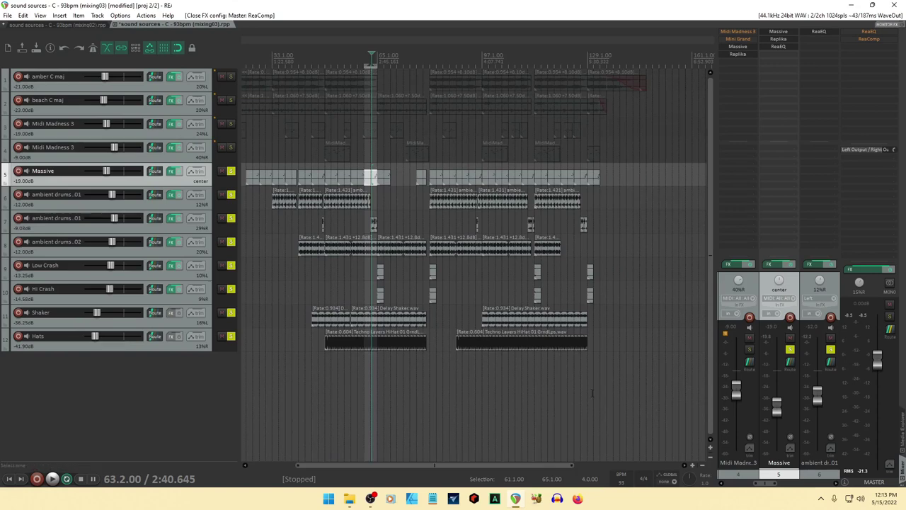
{"action": "scroll", "coordinate": [481, 374], "scroll_direction": "down", "scroll_amount": 2}
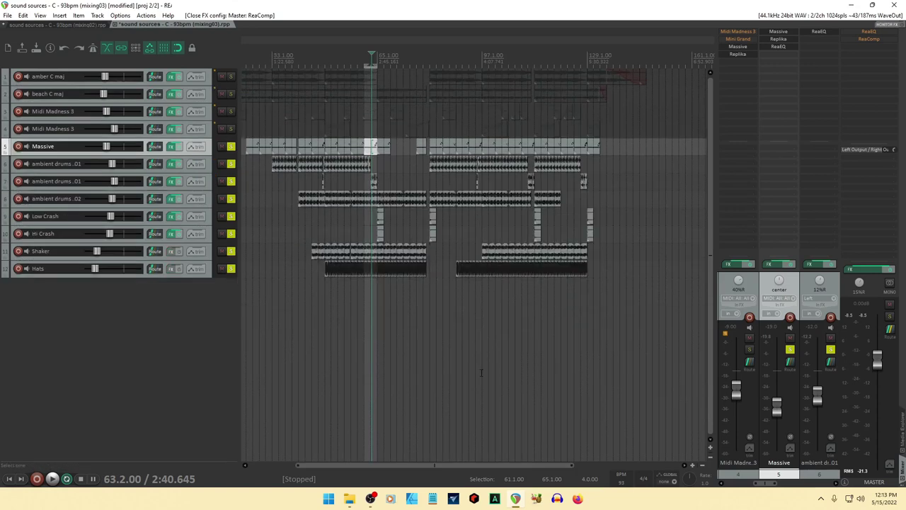
{"action": "left_click", "coordinate": [231, 147]}
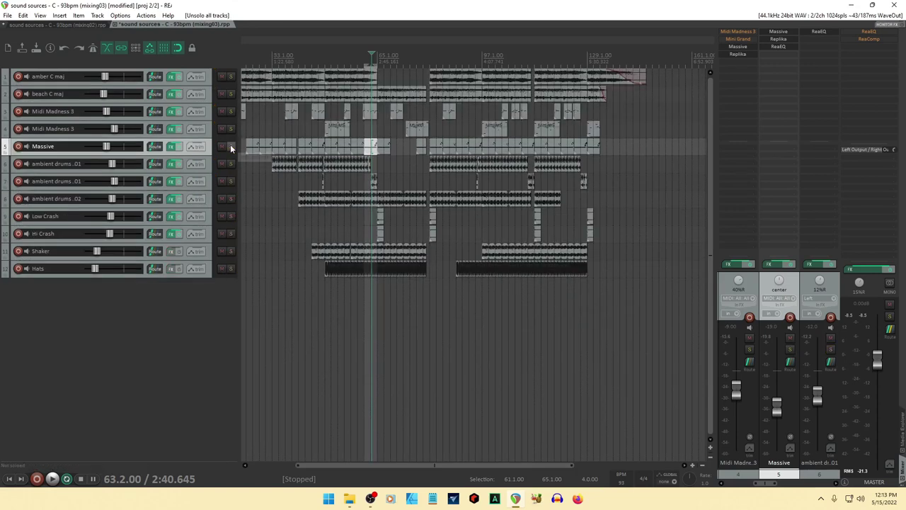
{"action": "left_click", "coordinate": [220, 323]}
{"action": "key", "text": "Escape"}
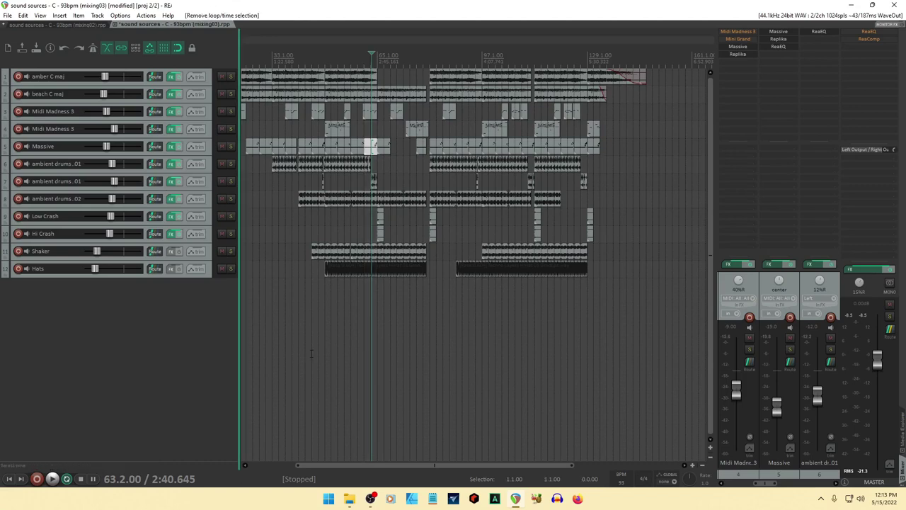
Step: Return the edit cursor to the project start, then fit track heights and zoom out to show the whole arrangement
{"action": "left_click_drag", "start_coordinate": [408, 466], "coordinate": [296, 464]}
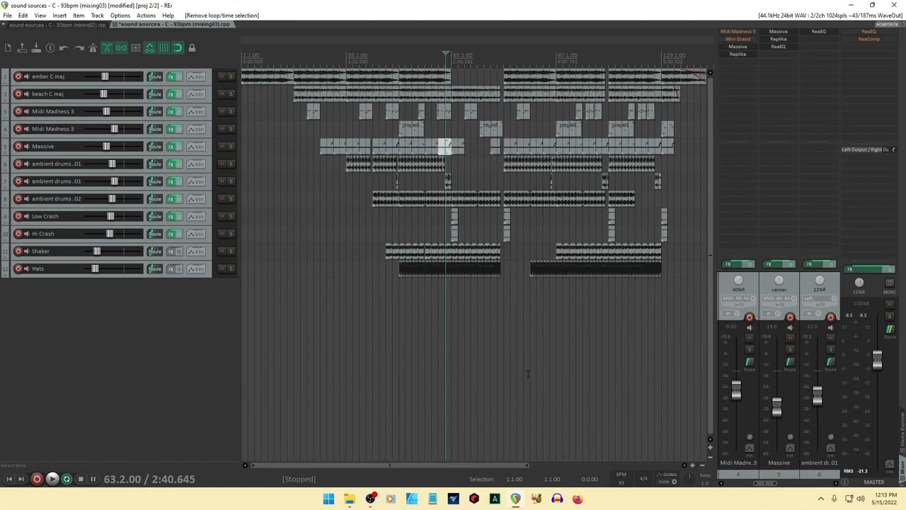
{"action": "left_click", "coordinate": [371, 354]}
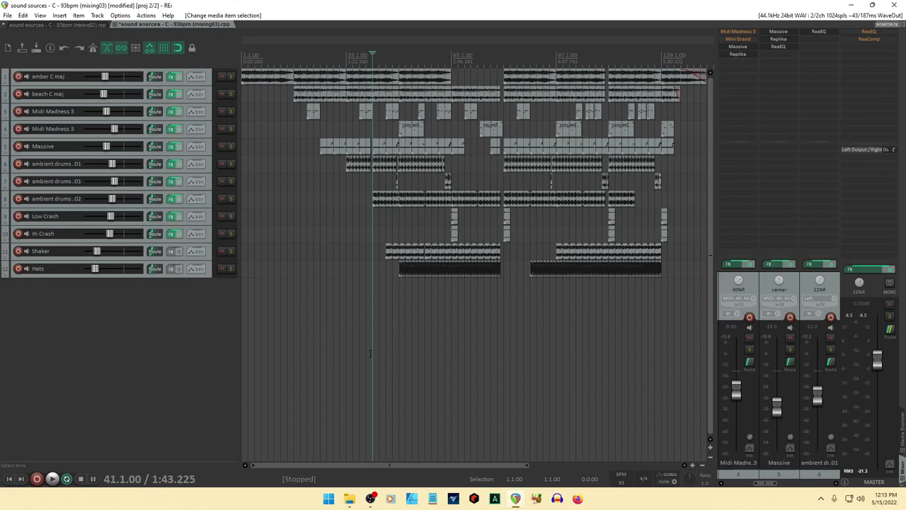
{"action": "left_click", "coordinate": [243, 338]}
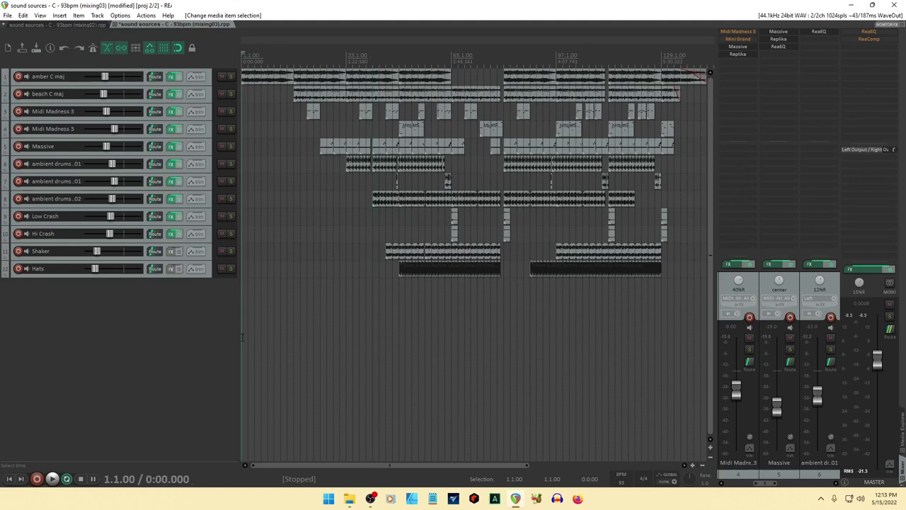
{"action": "left_click_drag", "start_coordinate": [463, 463], "coordinate": [508, 464]}
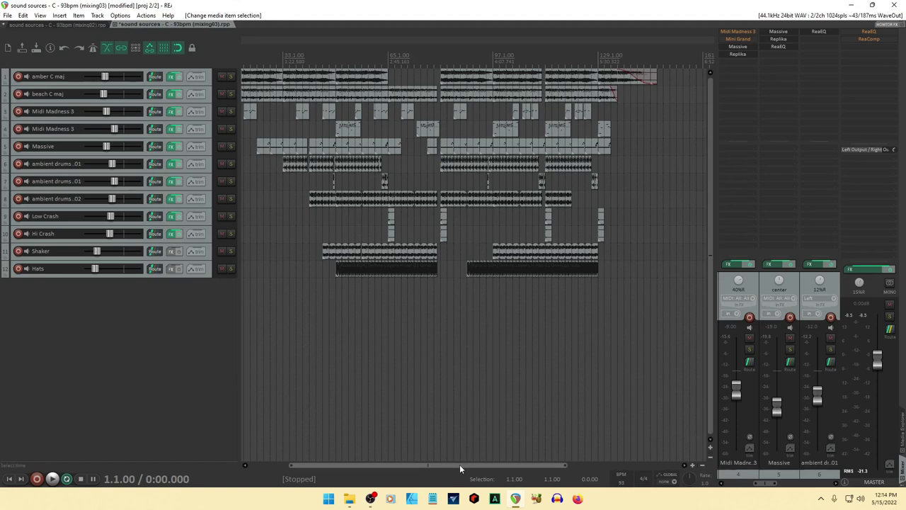
{"action": "left_click_drag", "start_coordinate": [460, 465], "coordinate": [334, 466]}
{"action": "key", "text": "Page_Down"}
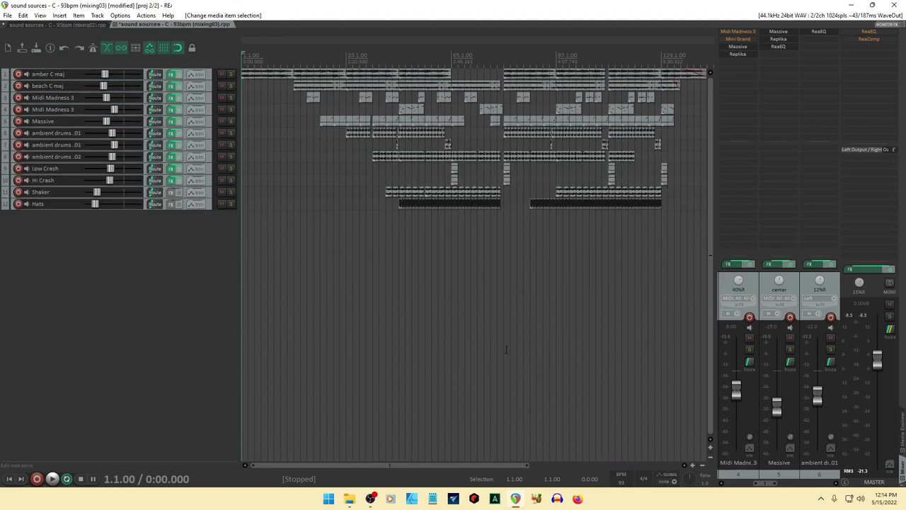
{"action": "key", "text": "minus"}
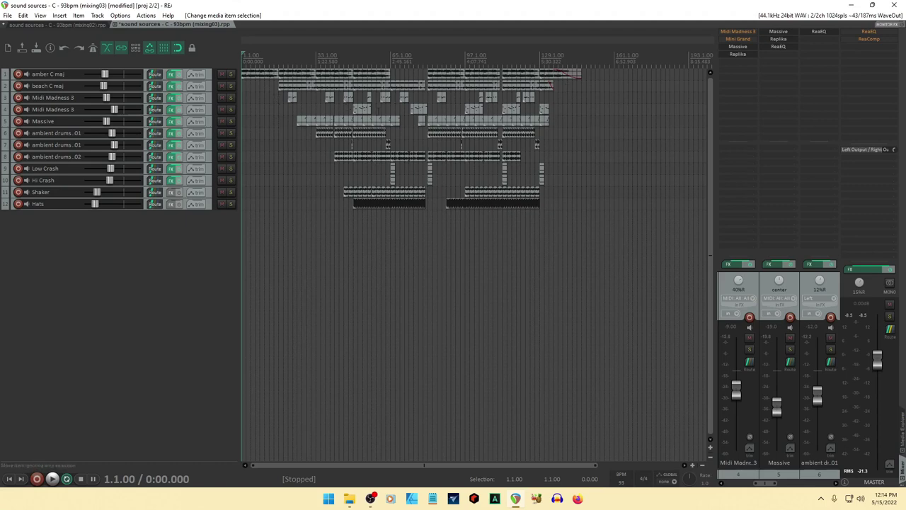
{"action": "left_click", "coordinate": [170, 106]}
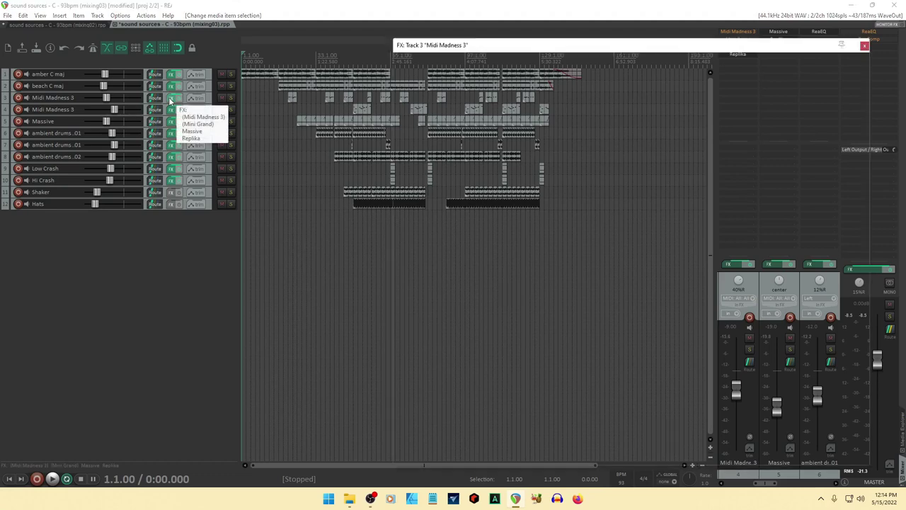
{"action": "left_click", "coordinate": [170, 107]}
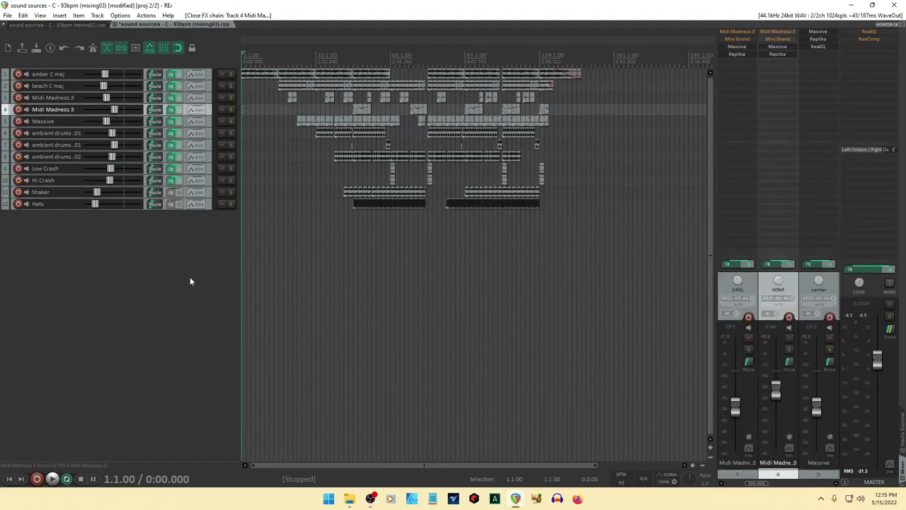